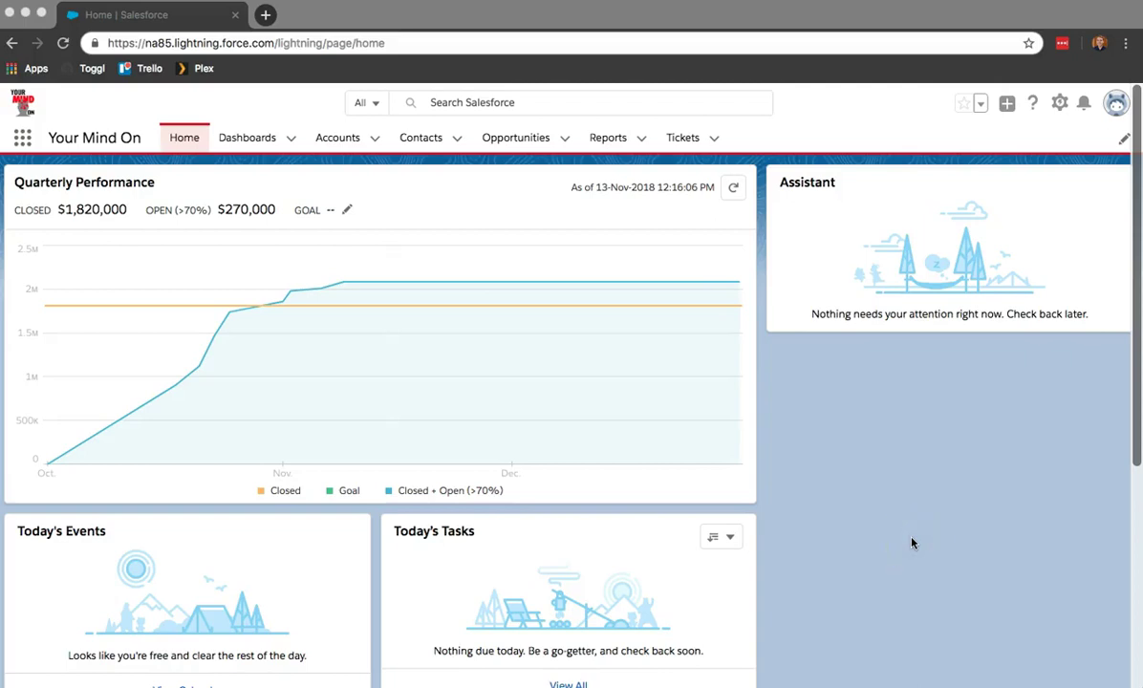
pyautogui.click(859, 521)
pyautogui.click(845, 522)
pyautogui.scroll(-1, 306, 215)
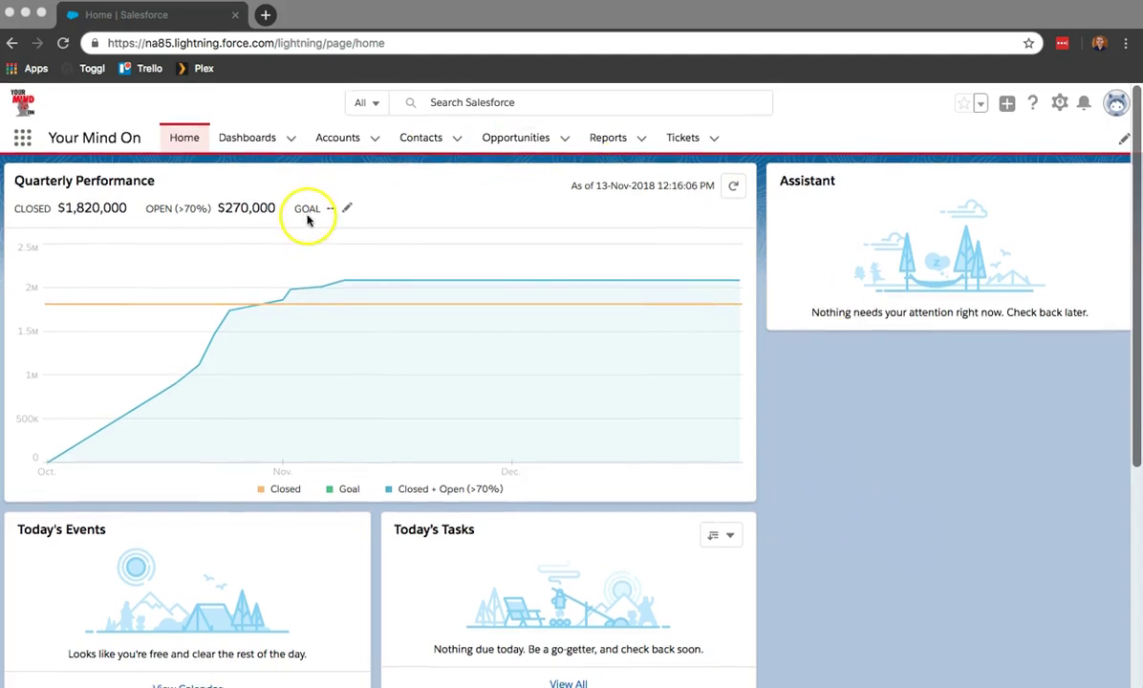
# - Search the web for "gmail salesforce integration" in a new browser tab
pyautogui.click(264, 16)
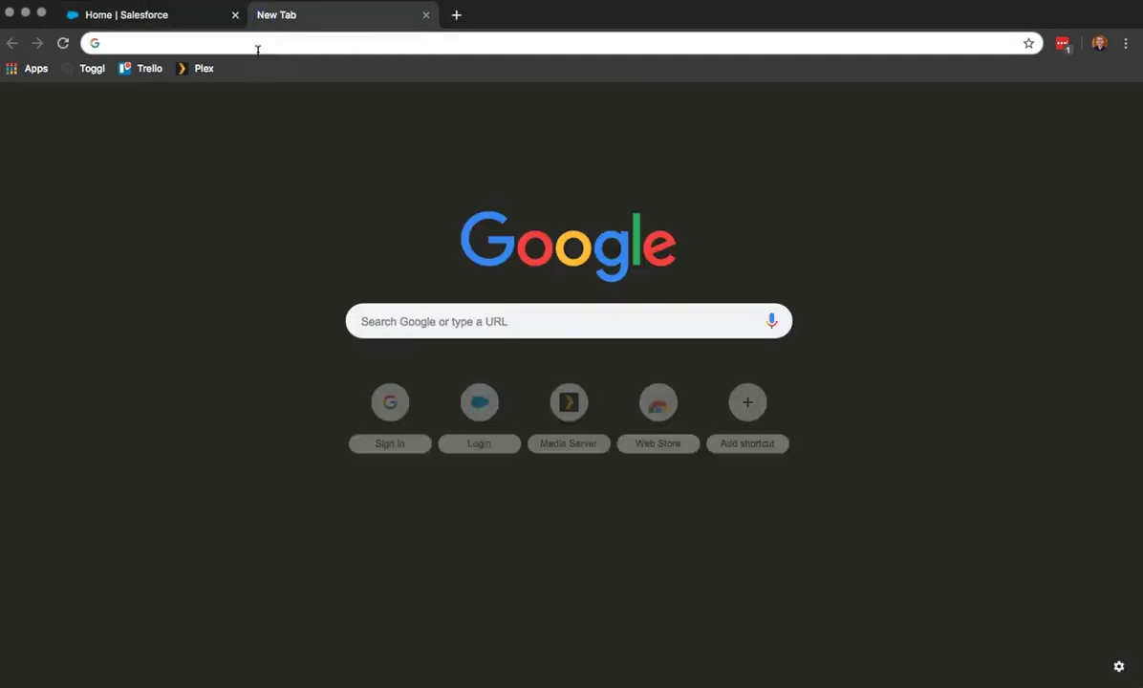
pyautogui.write('gmail sales')
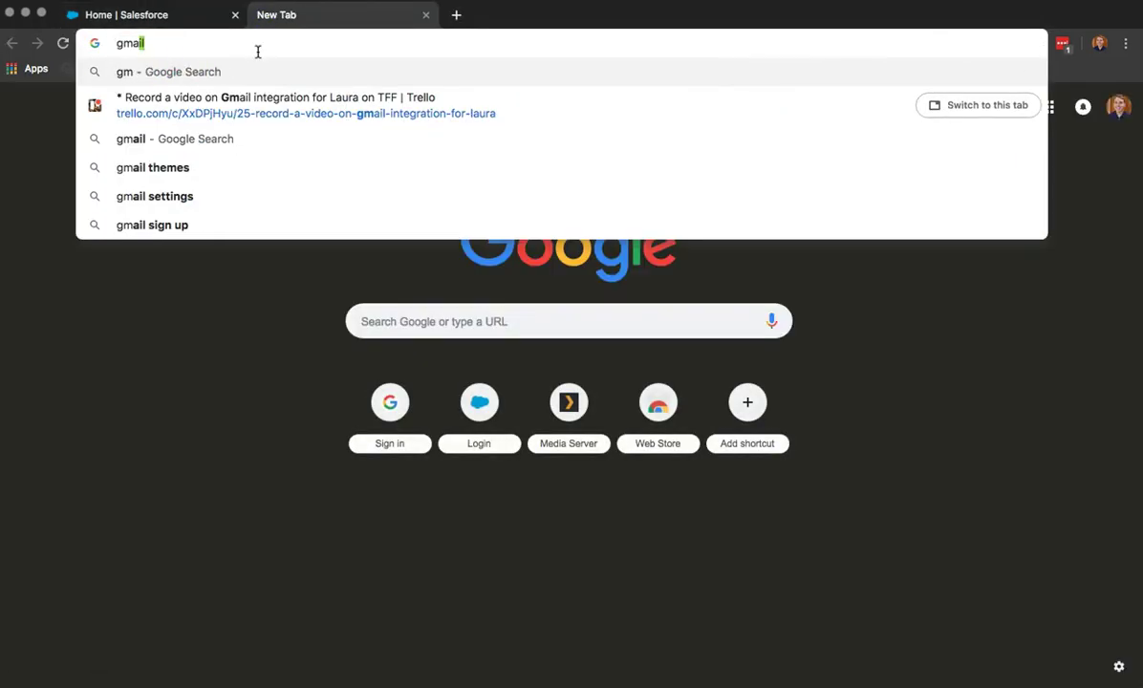
pyautogui.write('force')
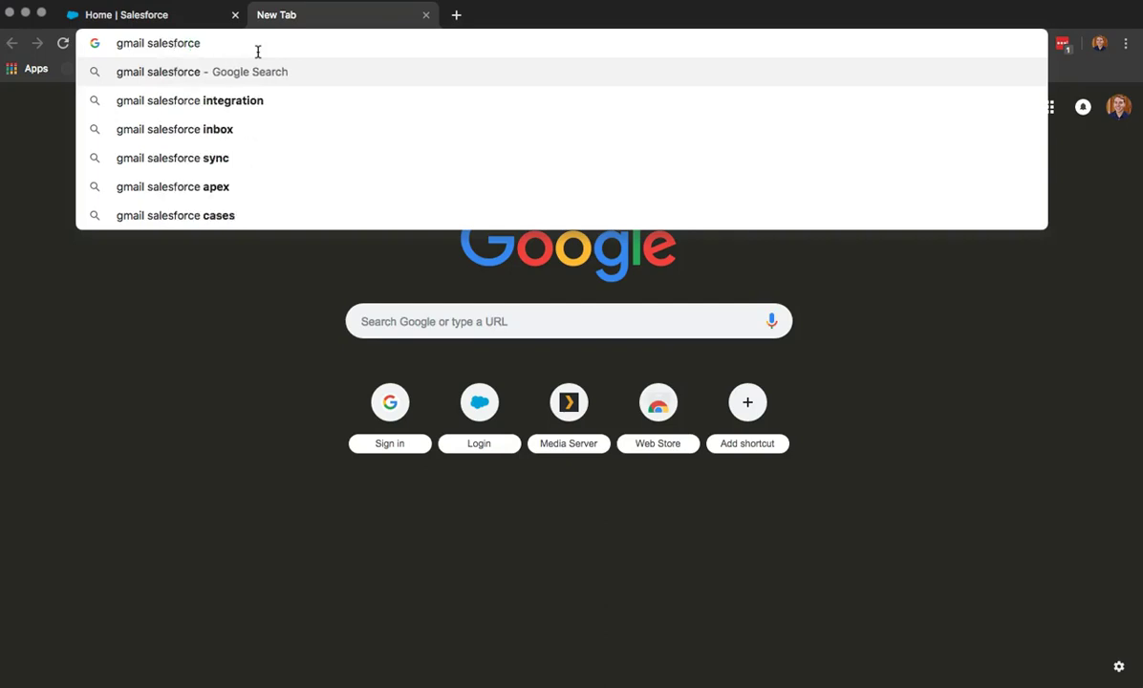
pyautogui.press('Down')
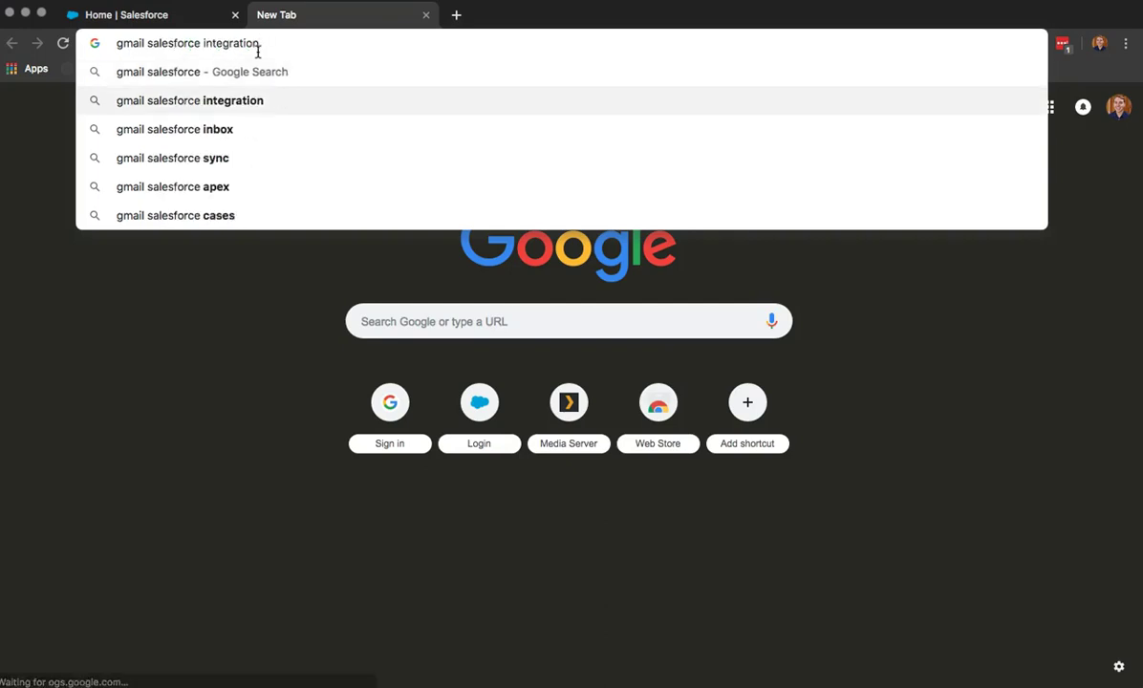
pyautogui.press('Return')
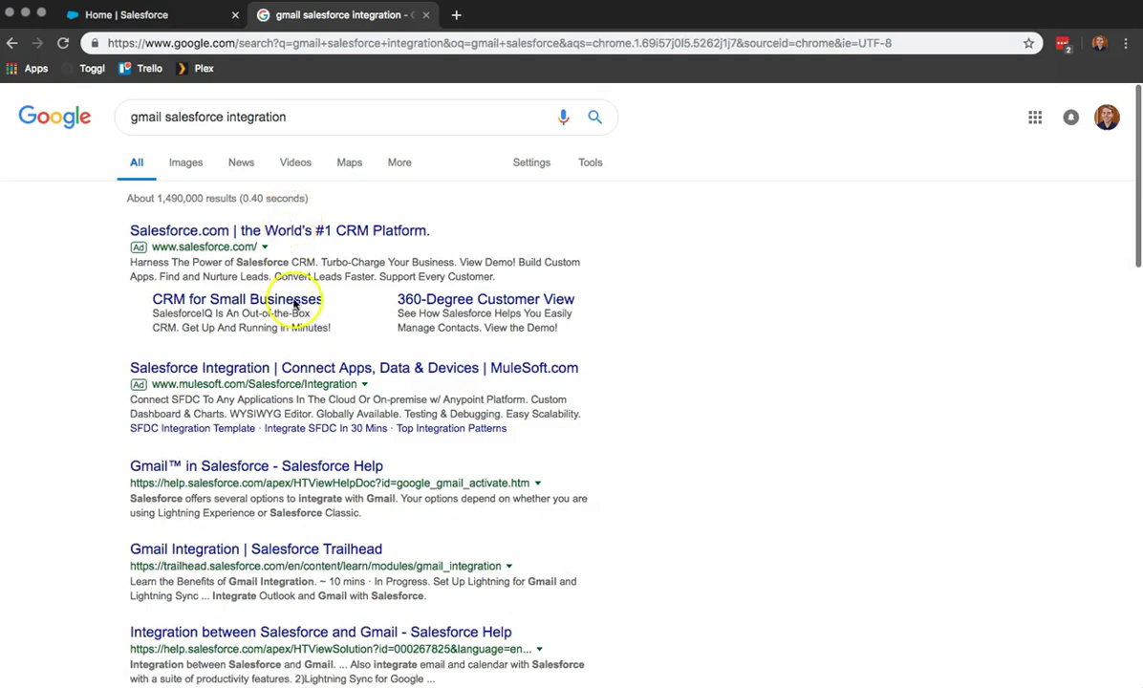
# - Open the "Salesforce Lightning for Gmail - Google Chrome" search result
pyautogui.scroll(-2, 315, 384)
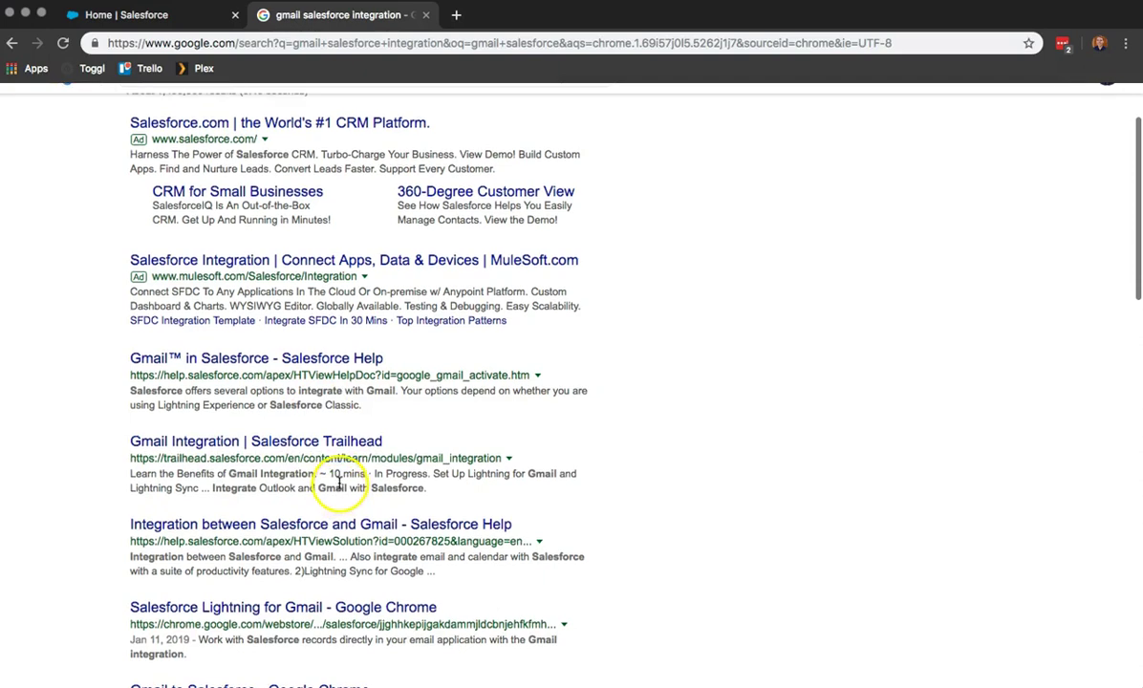
pyautogui.scroll(-2, 339, 477)
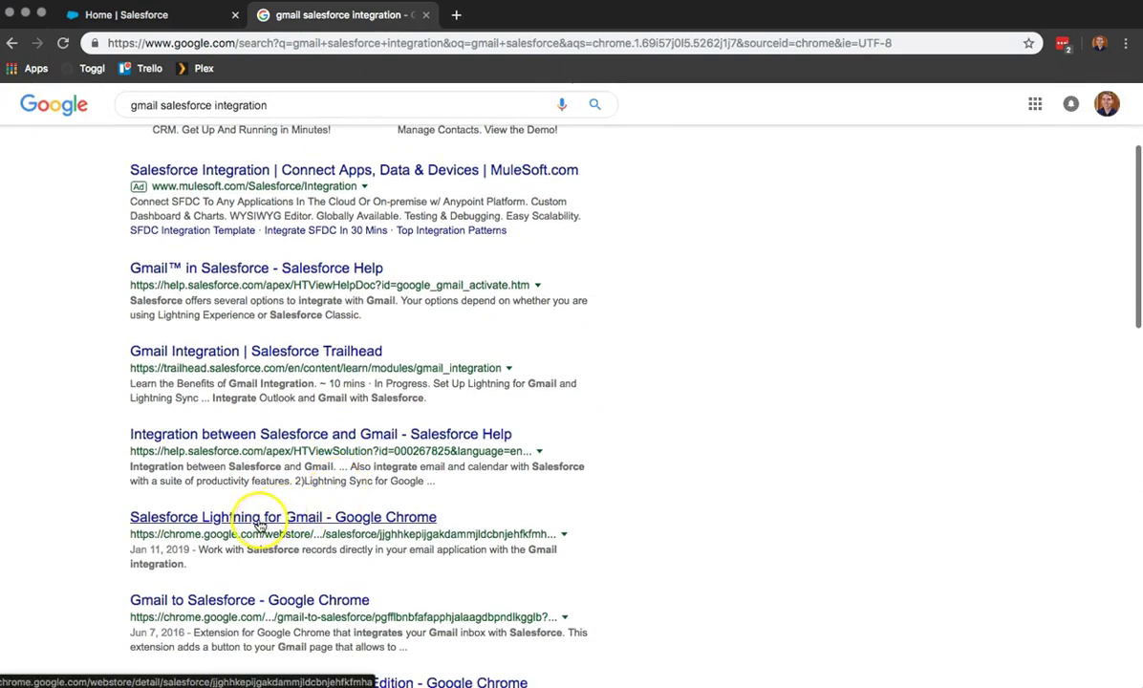
pyautogui.click(418, 522)
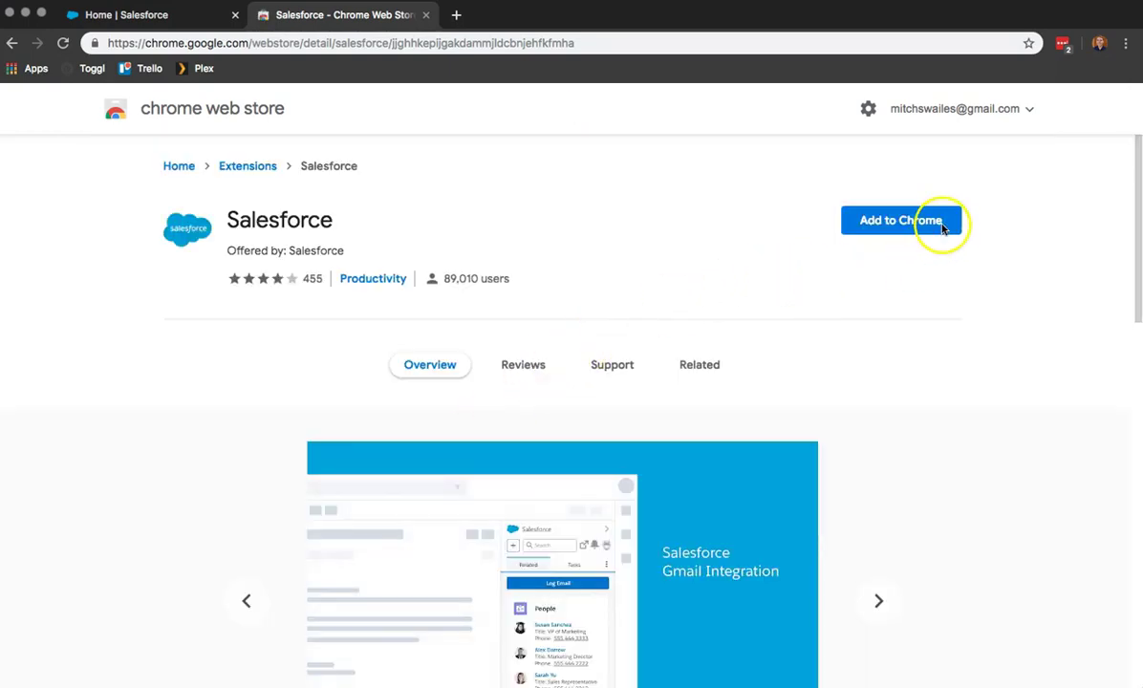
# - Install the Salesforce extension from the Chrome Web Store, accept its permissions and dismiss the installation notice
pyautogui.click(877, 227)
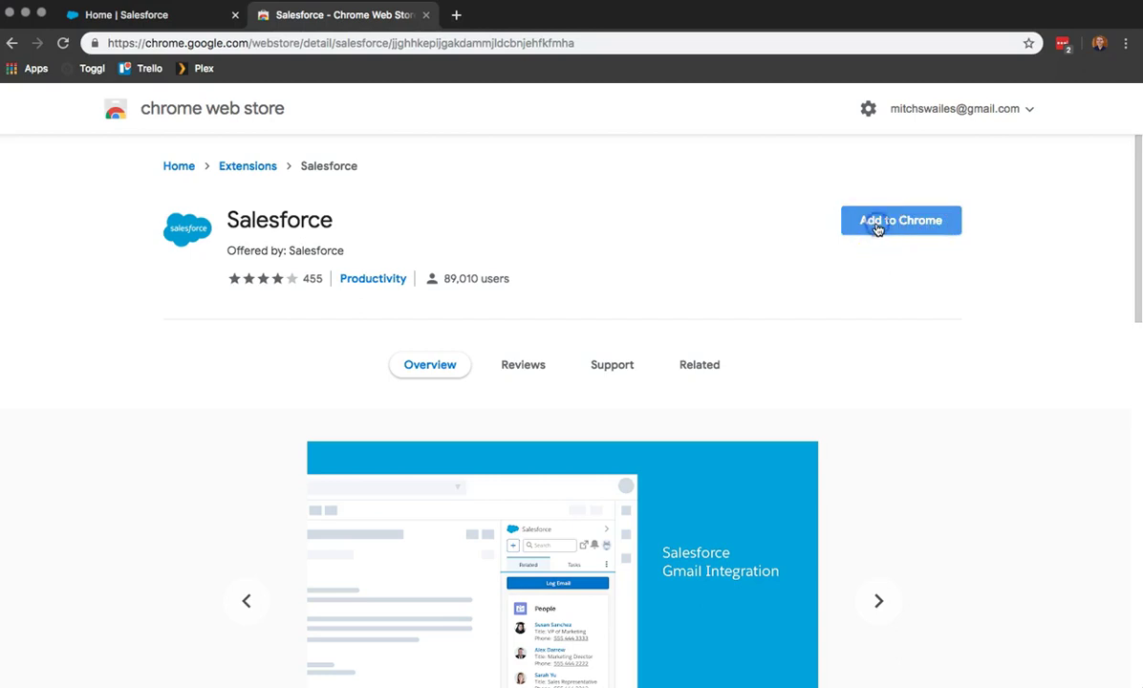
pyautogui.click(877, 225)
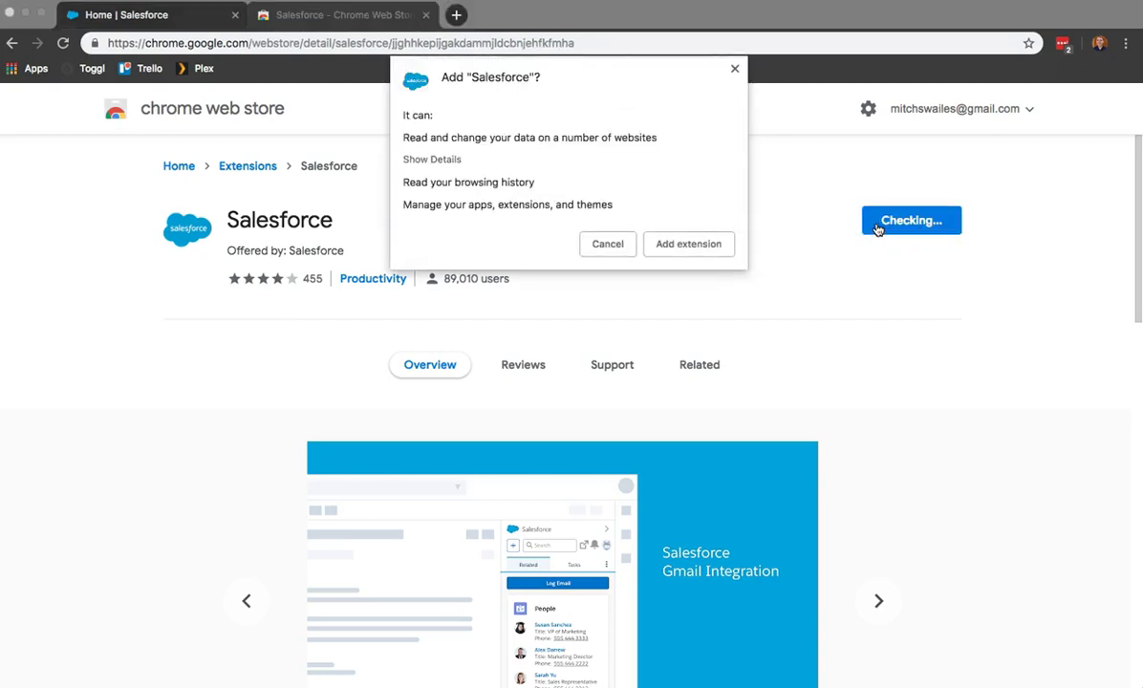
pyautogui.click(689, 244)
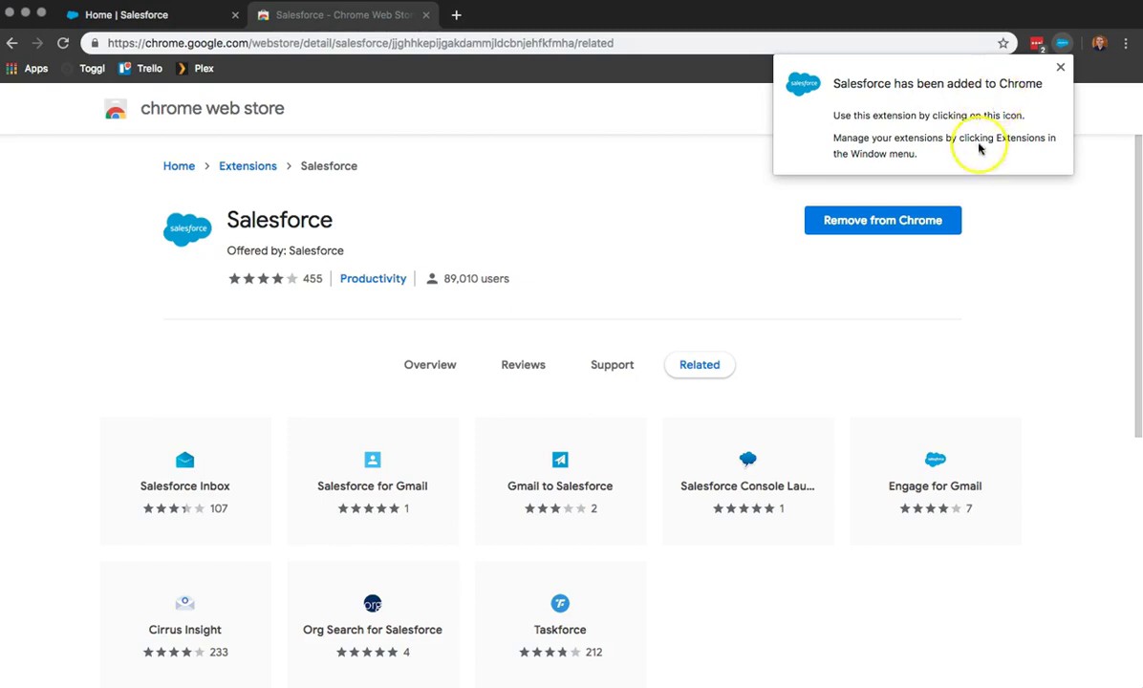
pyautogui.click(641, 237)
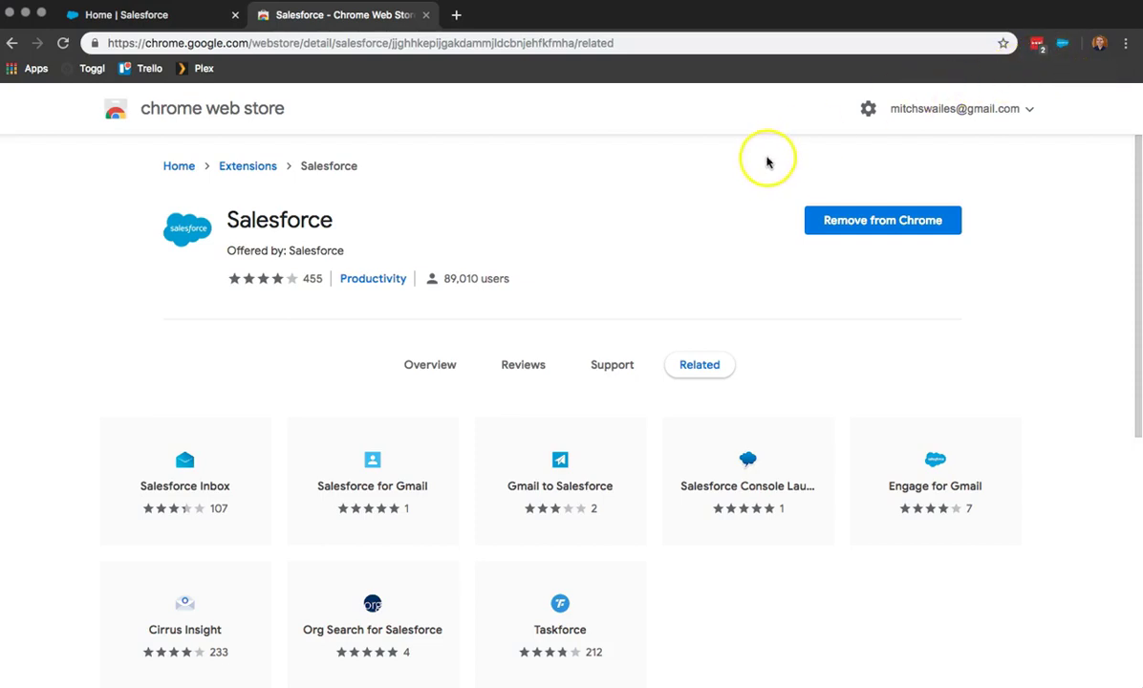
# - Switch to the Gmail inbox and log in to Salesforce from the extension's panel with the prefilled credentials
pyautogui.click(528, 48)
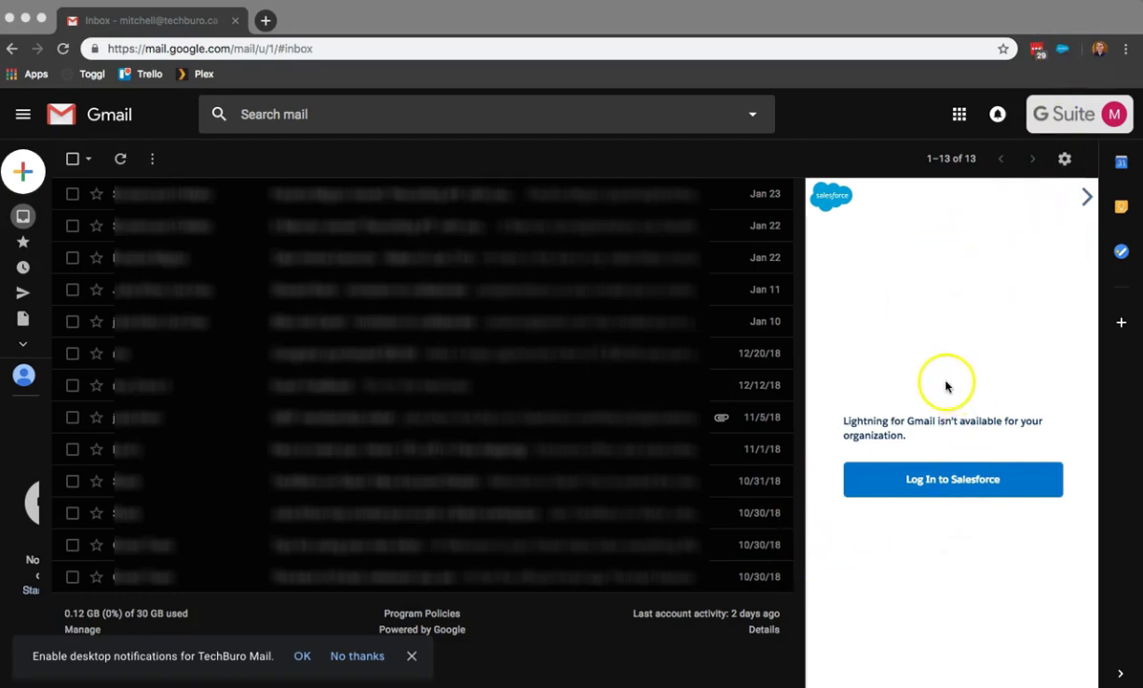
pyautogui.click(953, 479)
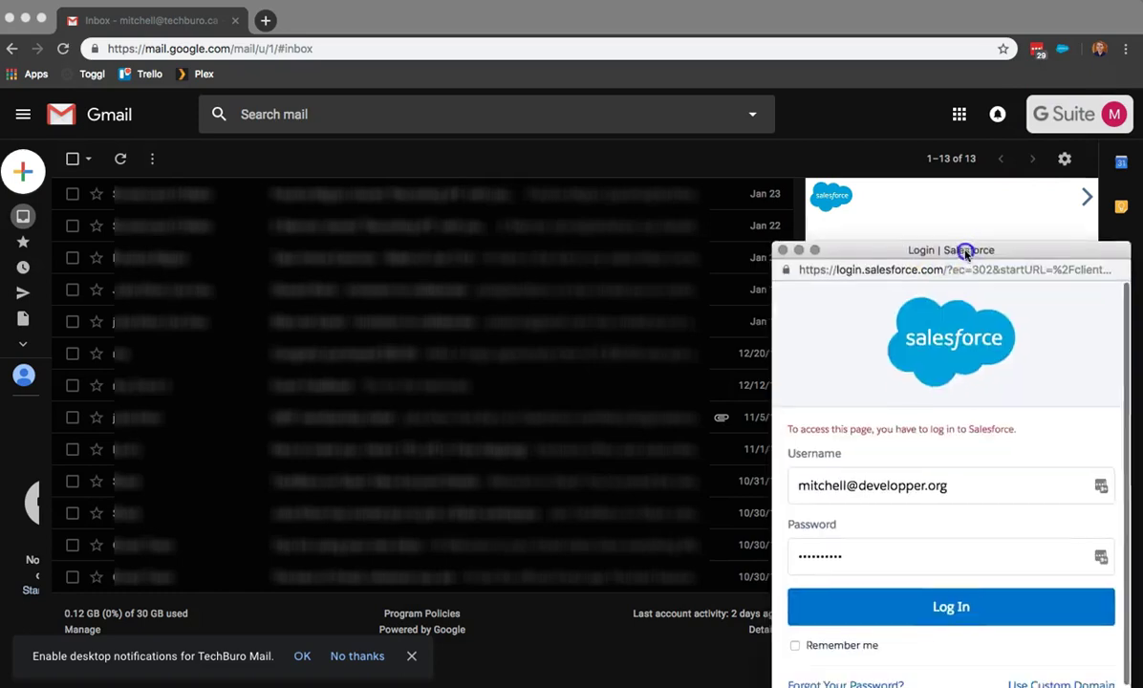
pyautogui.moveTo(963, 247); pyautogui.dragTo(942, 148)
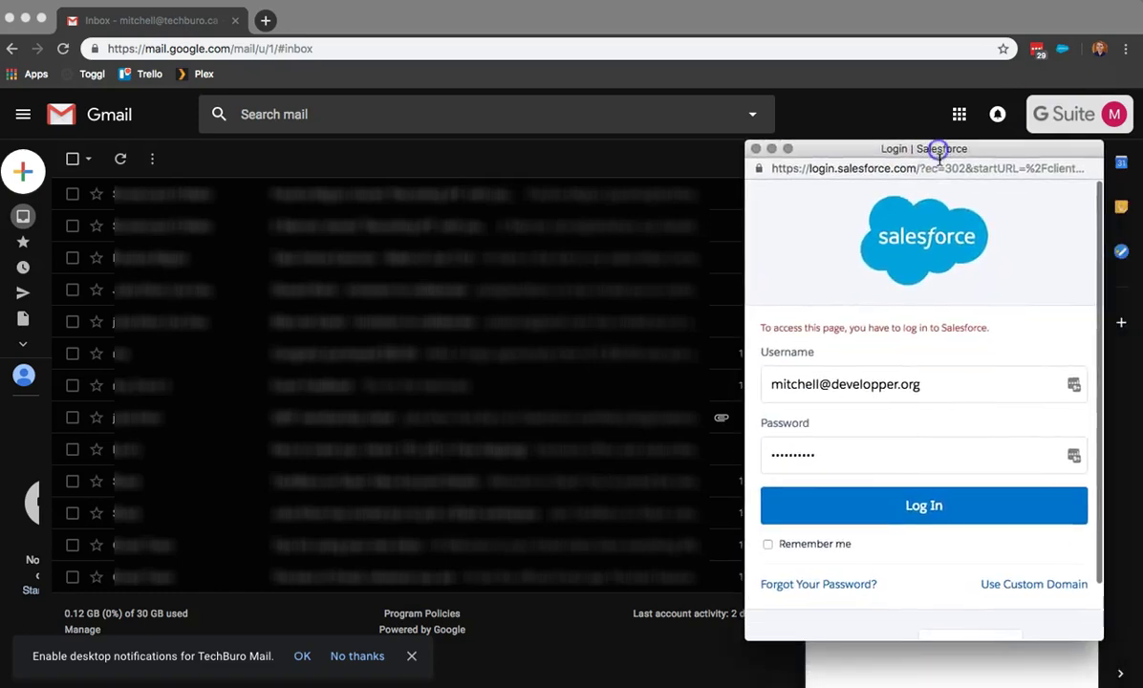
pyautogui.click(917, 509)
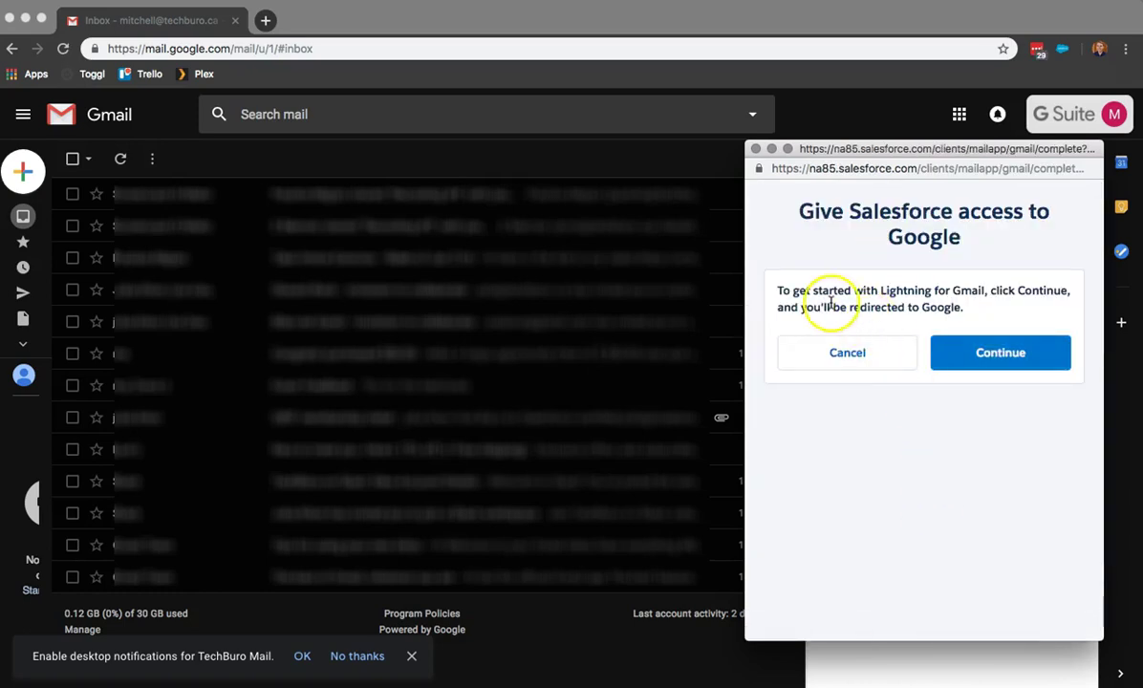
# - Link the work Google account to Salesforce, allowing the permissions requested by Lightning for Gmail, and continue to Salesforce
pyautogui.click(996, 354)
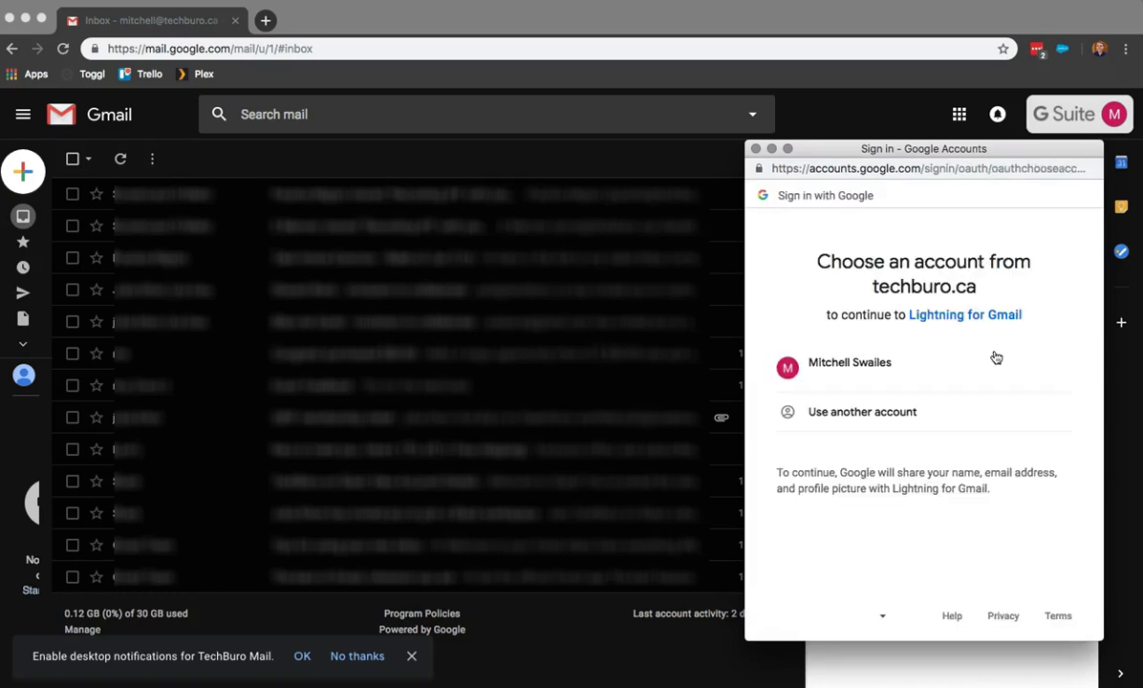
pyautogui.click(881, 359)
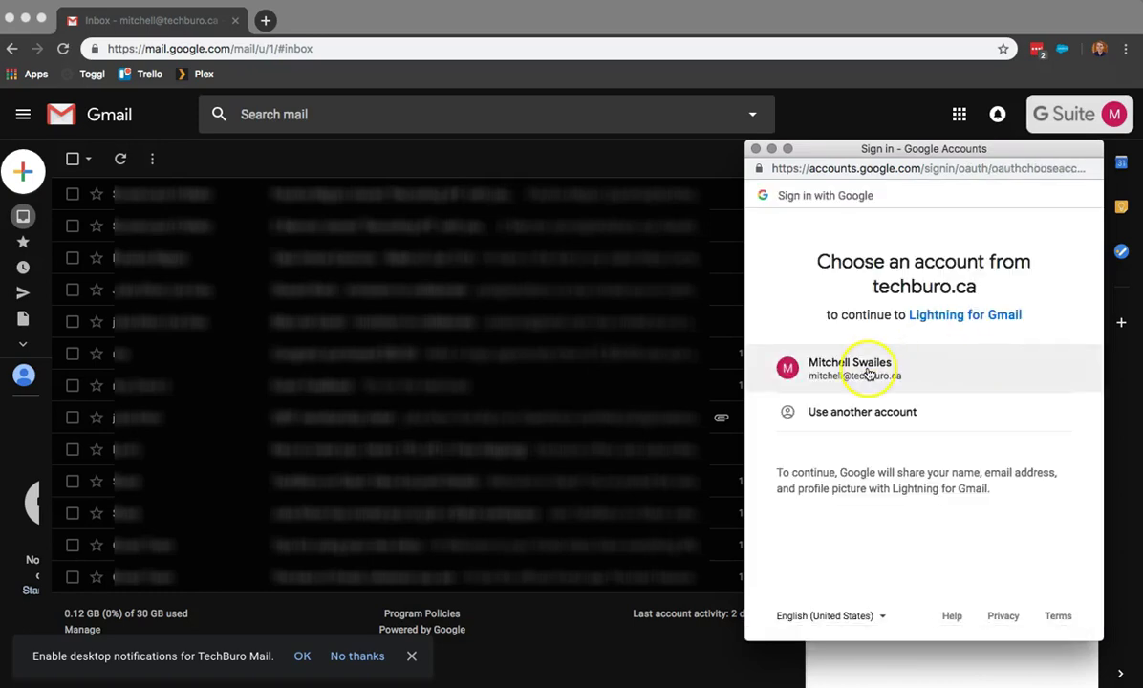
pyautogui.click(868, 371)
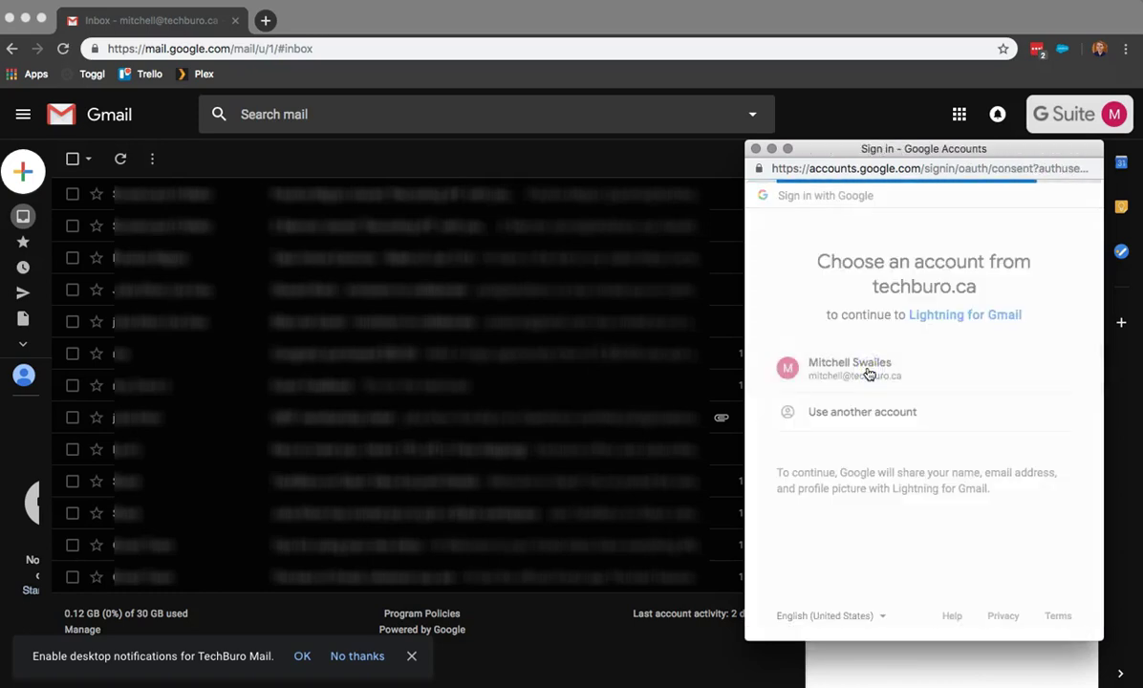
pyautogui.scroll(-4, 888, 425)
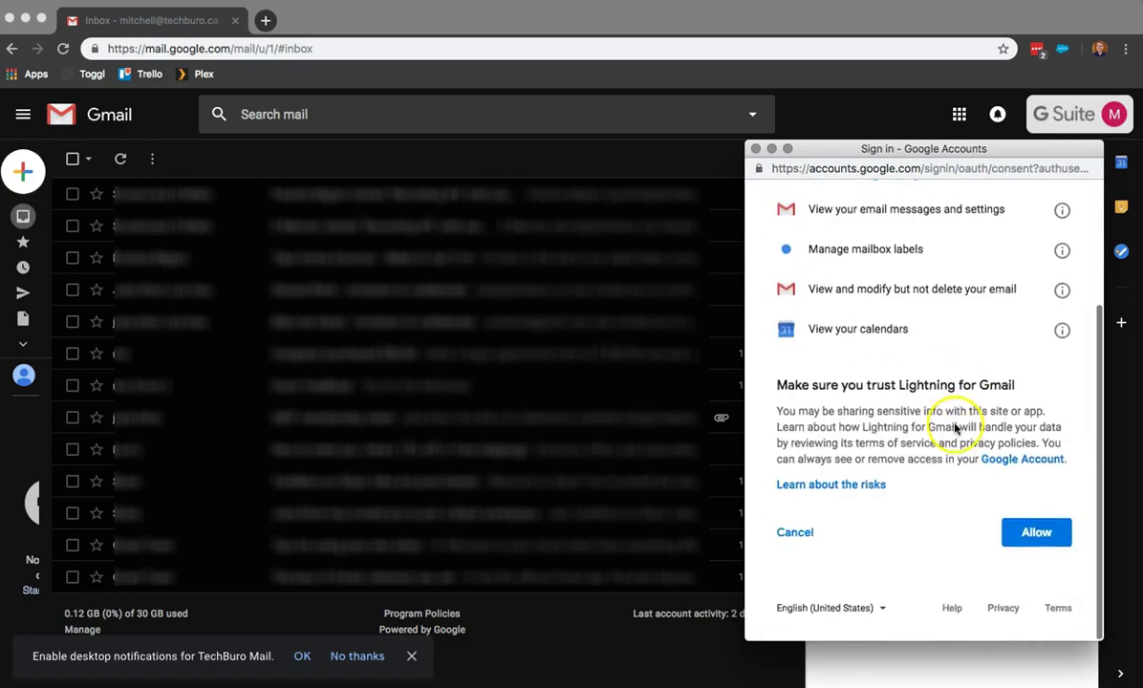
pyautogui.click(1032, 542)
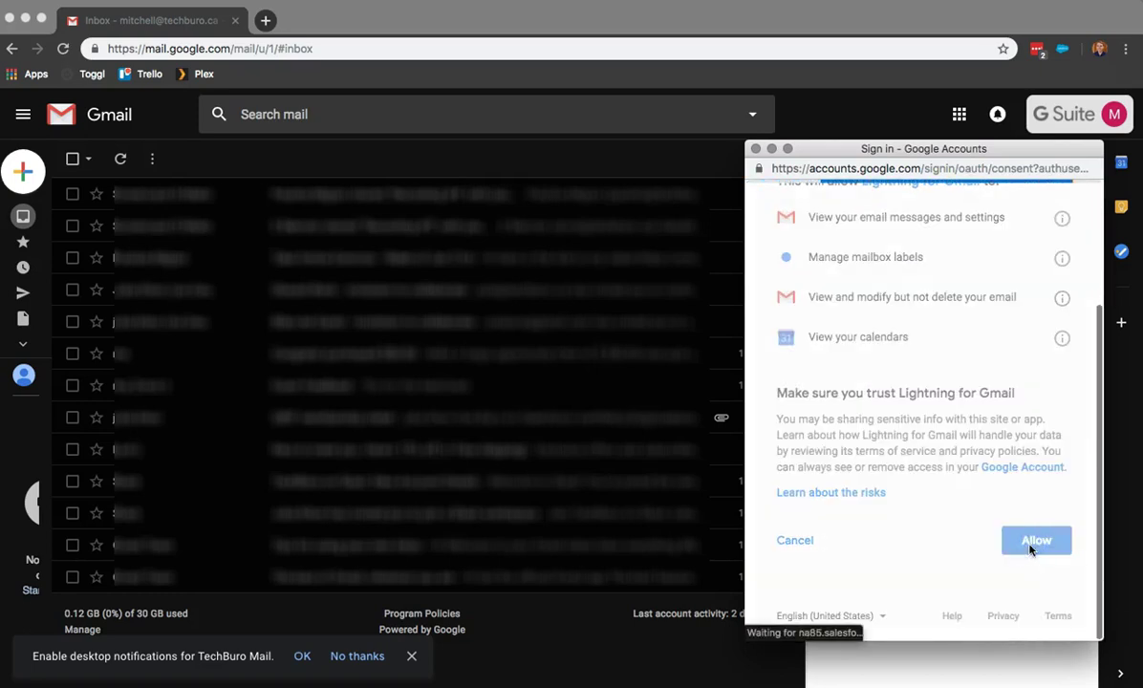
pyautogui.click(975, 428)
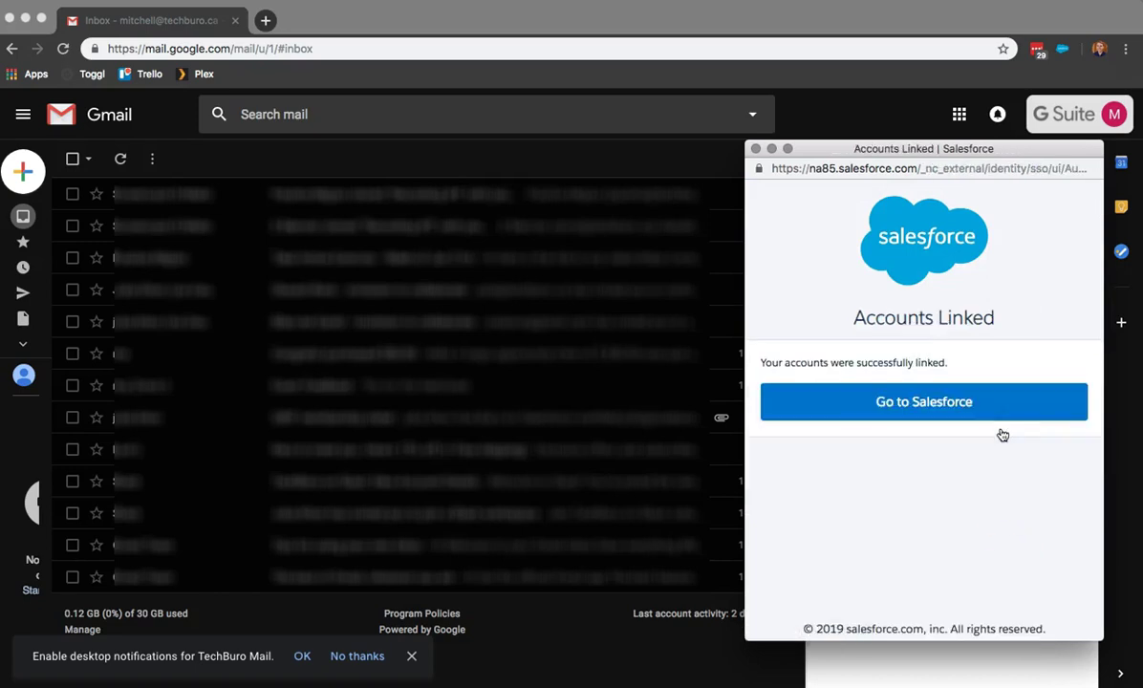
pyautogui.click(911, 405)
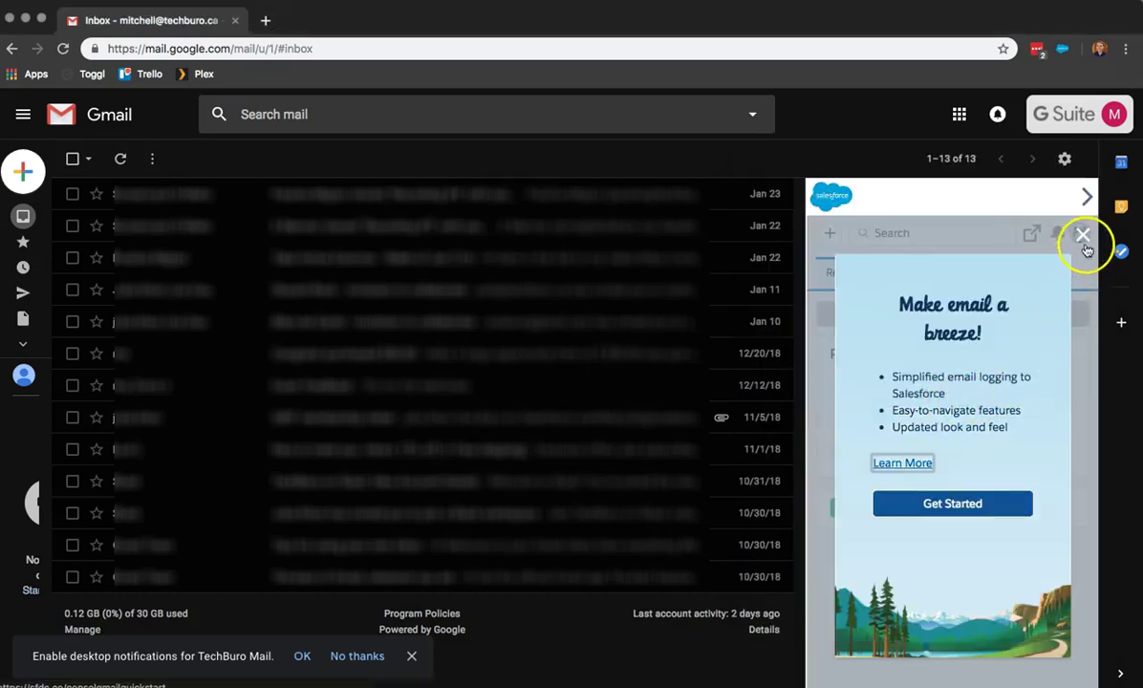
# - Dismiss the Salesforce welcome message and guided tour in Gmail, and collapse the Salesforce panel
pyautogui.click(1082, 235)
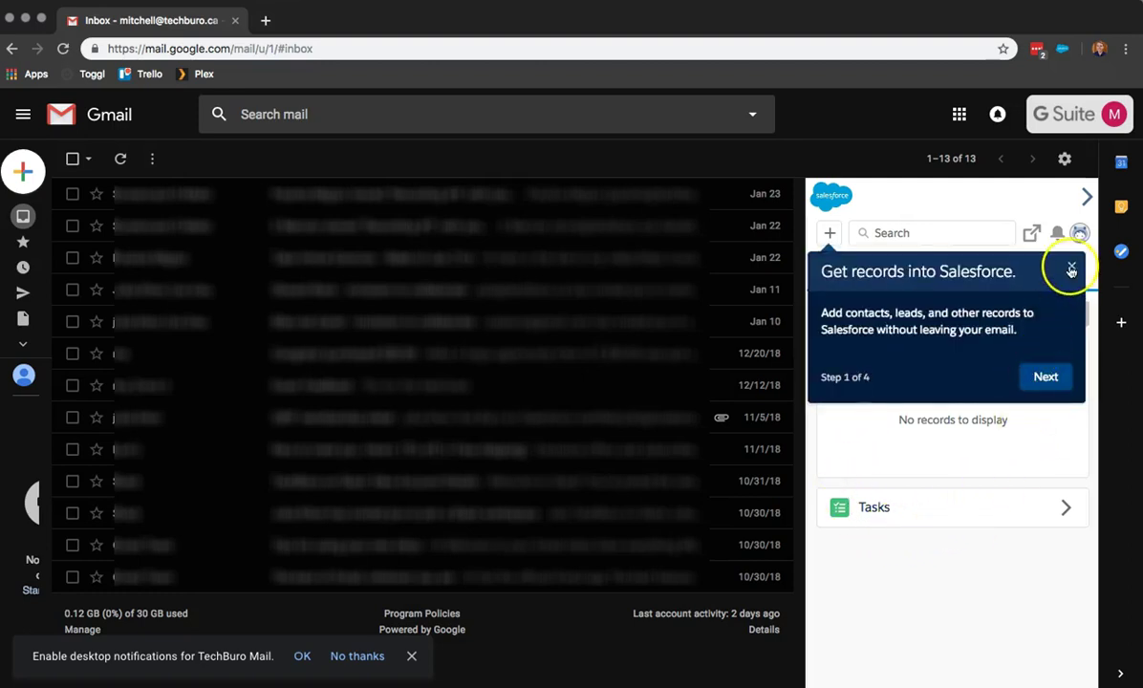
pyautogui.click(1071, 268)
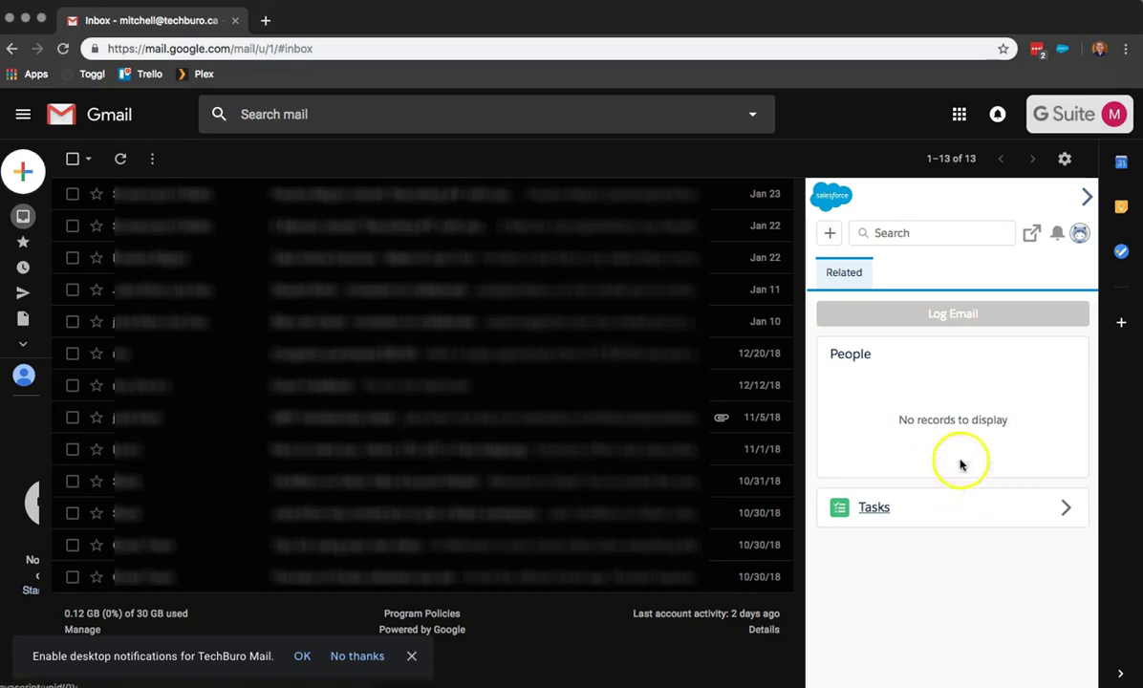
pyautogui.click(1087, 199)
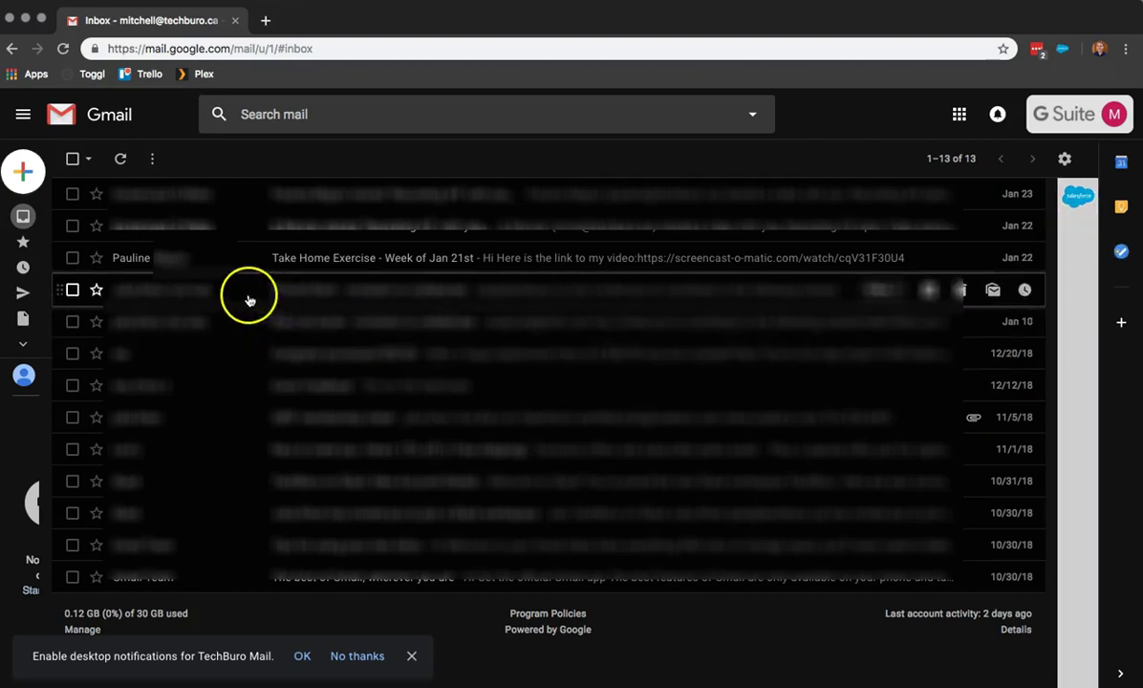
# - Open the email "Take Home Exercise - Week of Jan 21st" and start a new Salesforce contact for its sender
pyautogui.click(167, 260)
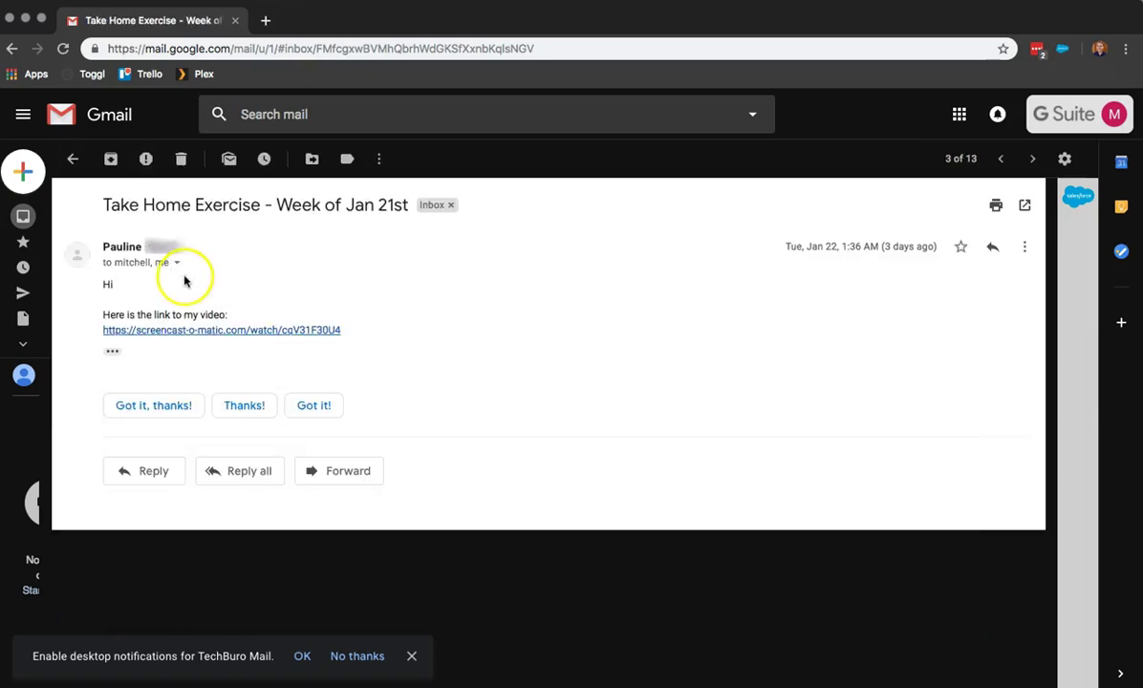
pyautogui.click(1075, 205)
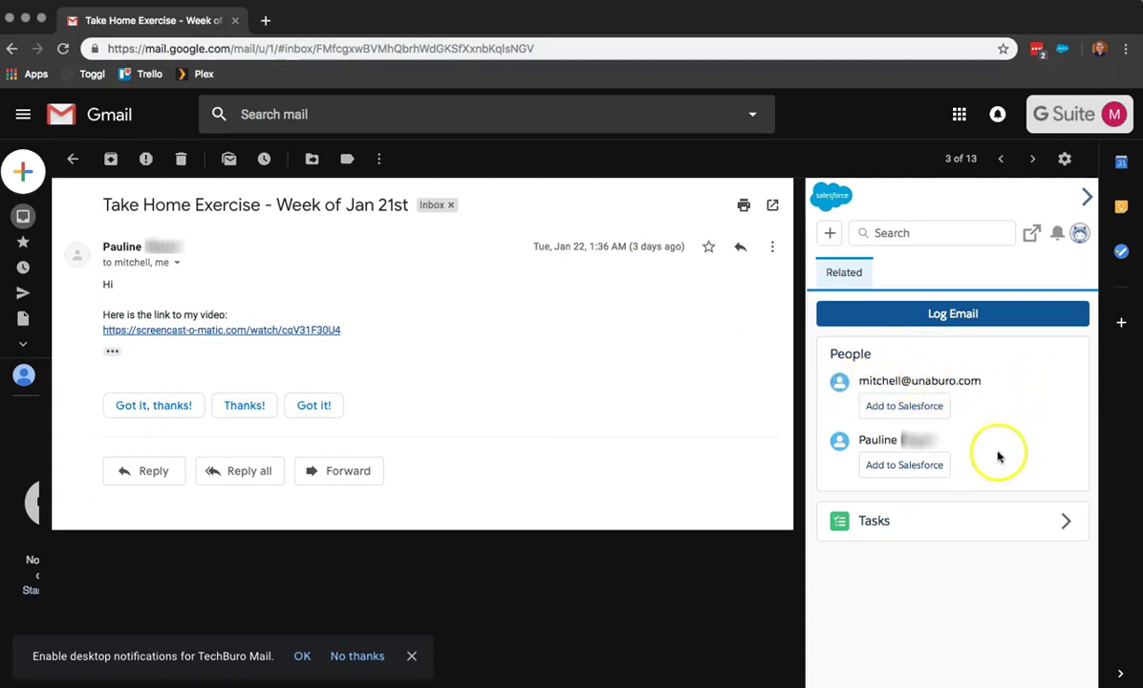
pyautogui.click(904, 466)
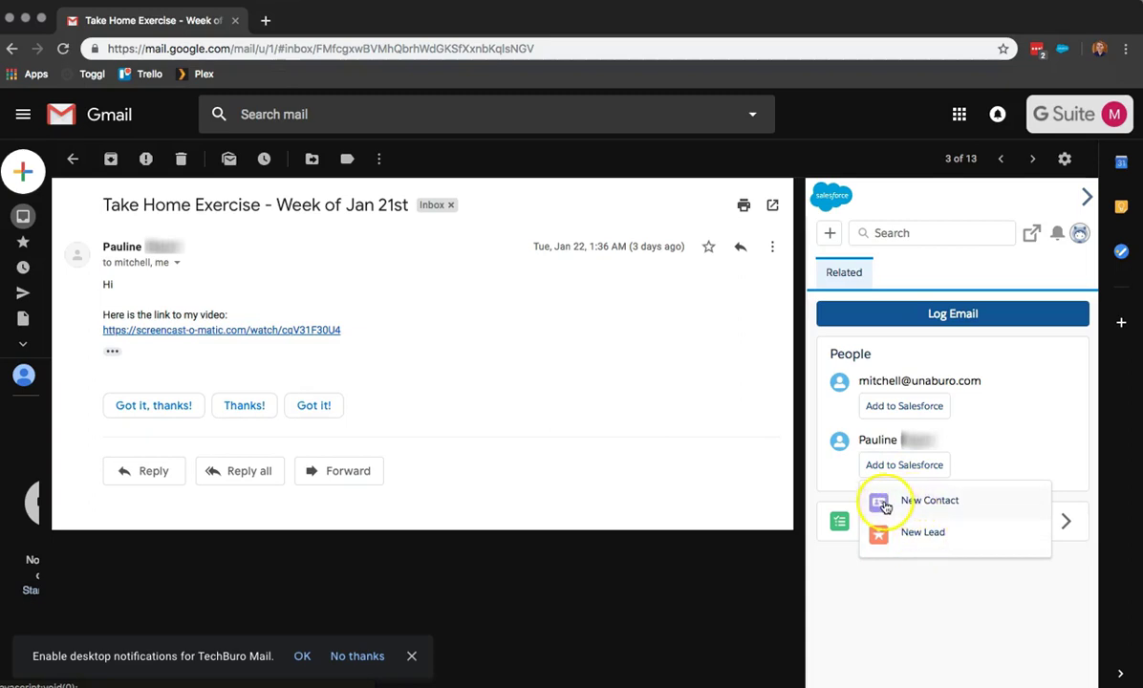
pyautogui.click(885, 506)
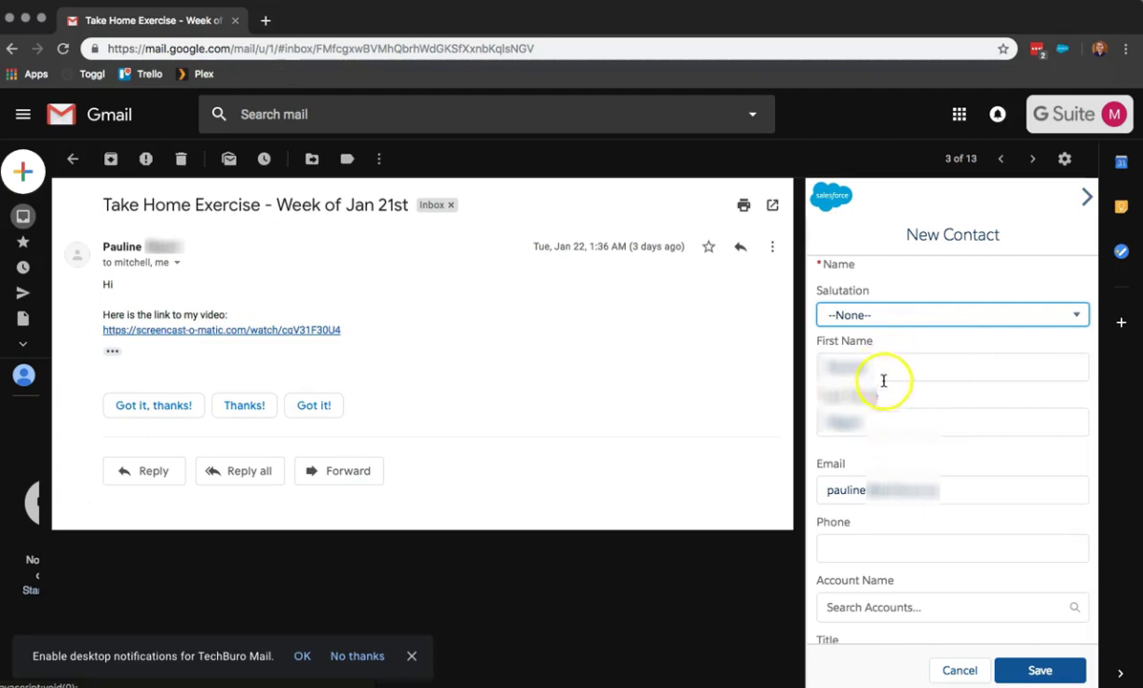
# - Set the new contact's salutation to Ms. and title to Technologist, and save the contact to Salesforce
pyautogui.scroll(-1, 906, 428)
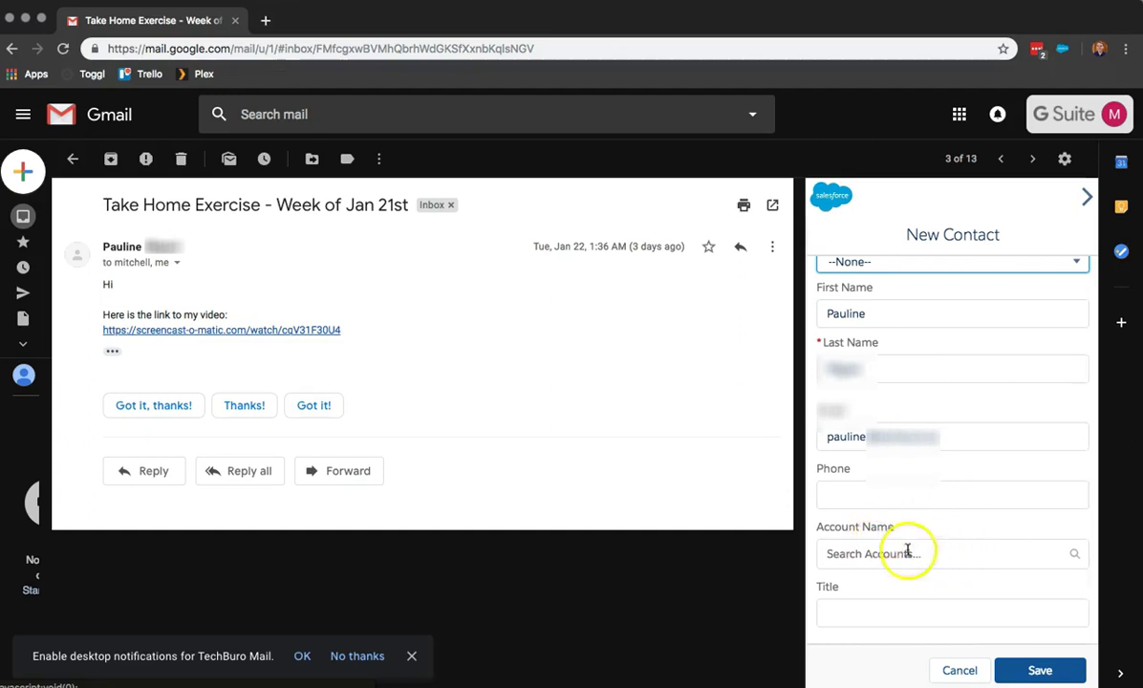
pyautogui.scroll(1, 855, 530)
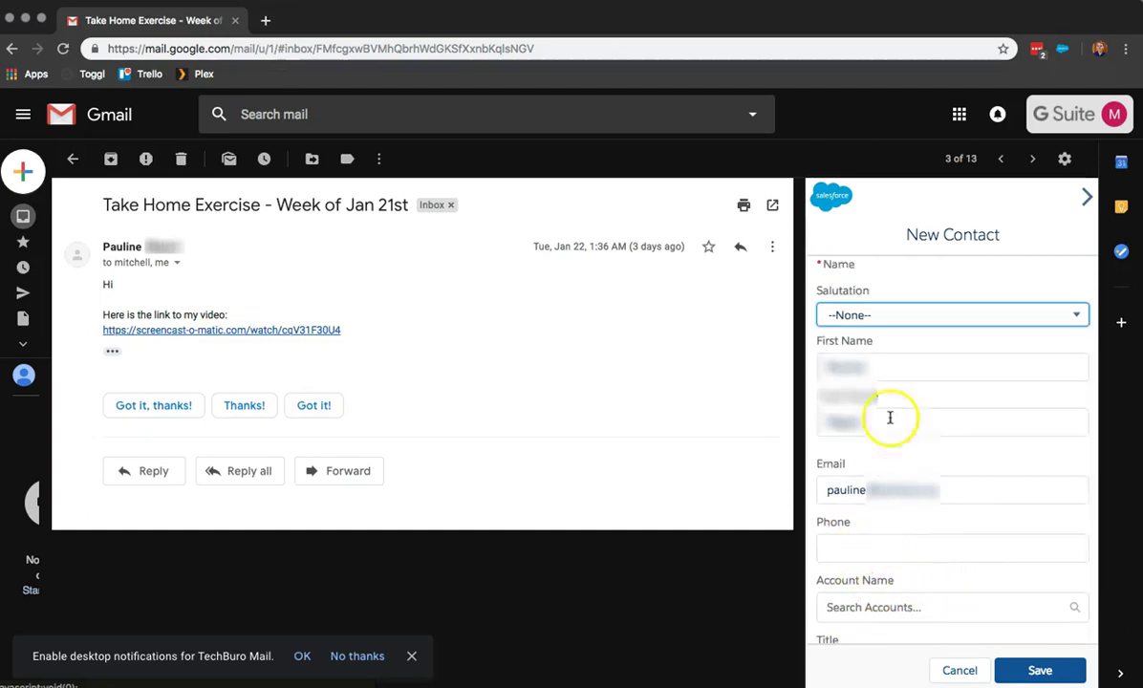
pyautogui.click(862, 317)
pyautogui.click(882, 410)
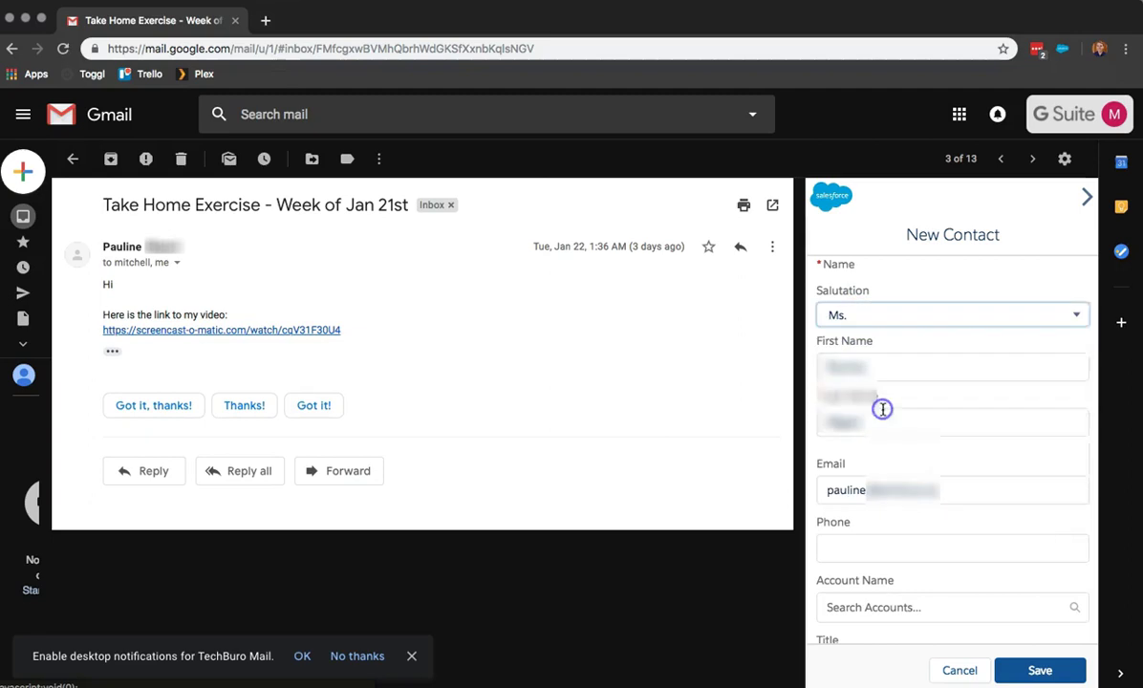
pyautogui.scroll(-1, 918, 527)
pyautogui.click(931, 616)
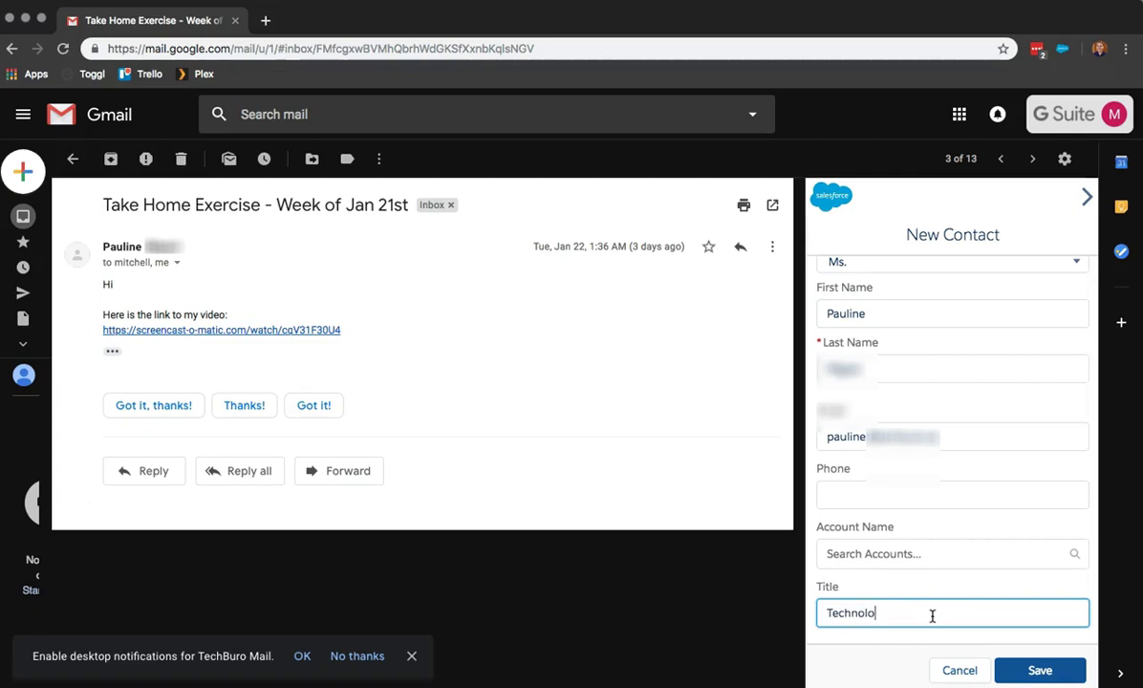
pyautogui.click(1013, 669)
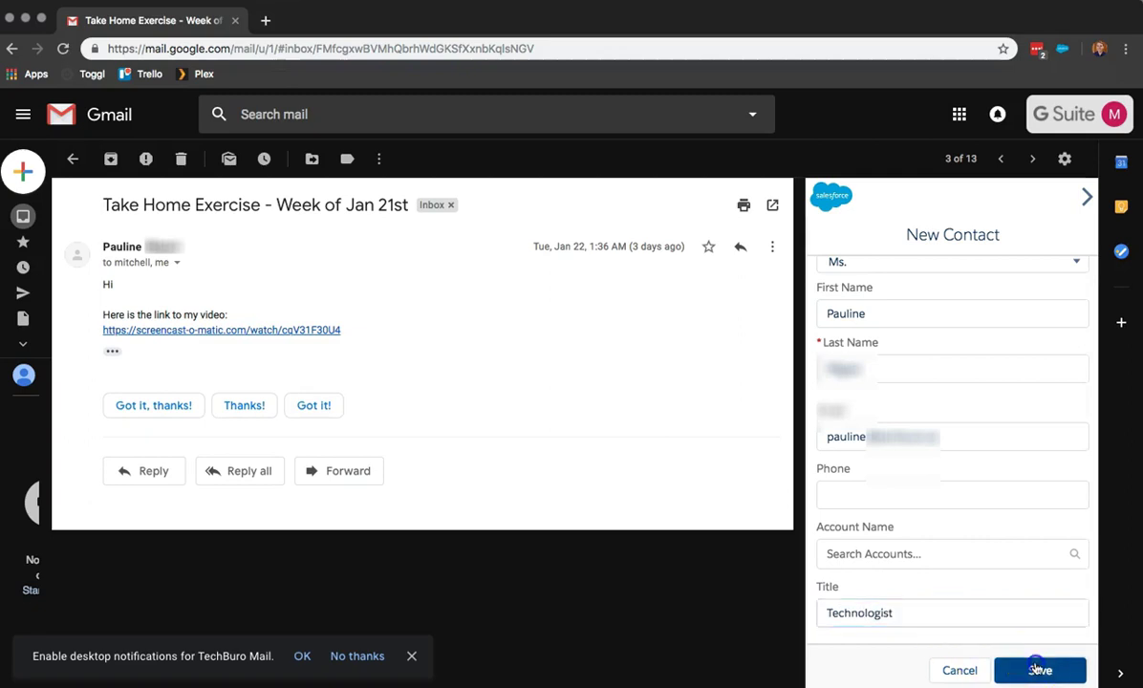
pyautogui.click(739, 494)
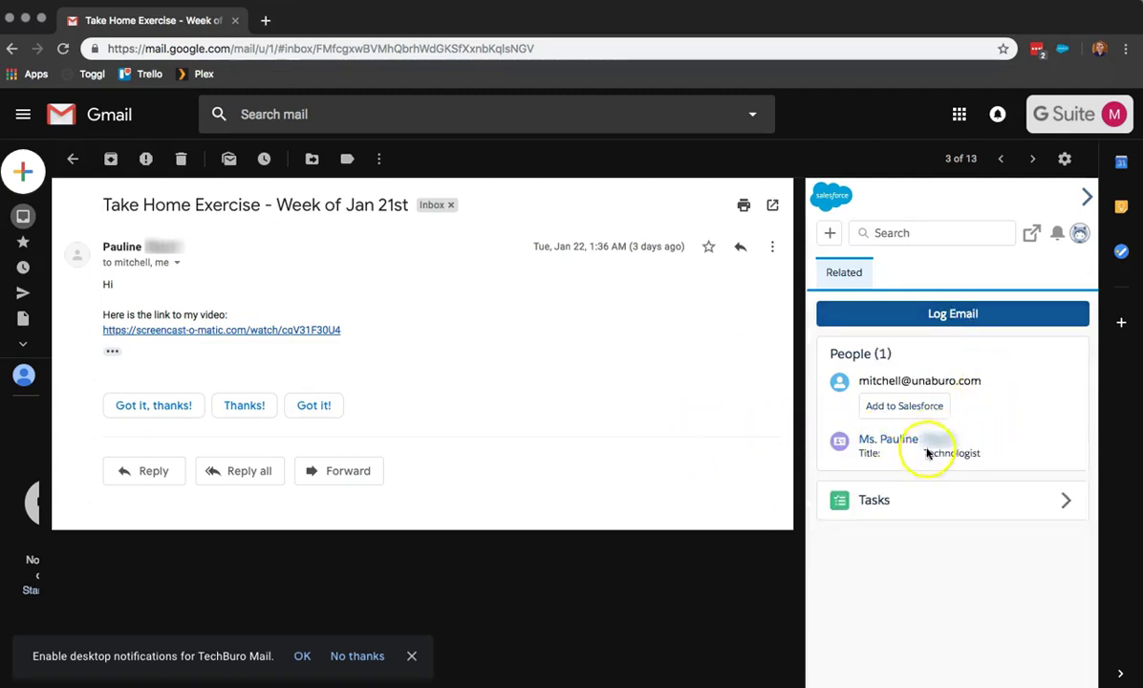
# - Log the email to Salesforce against the sender's contact record only, excluding the other person and leaving the associated object as None
pyautogui.click(941, 322)
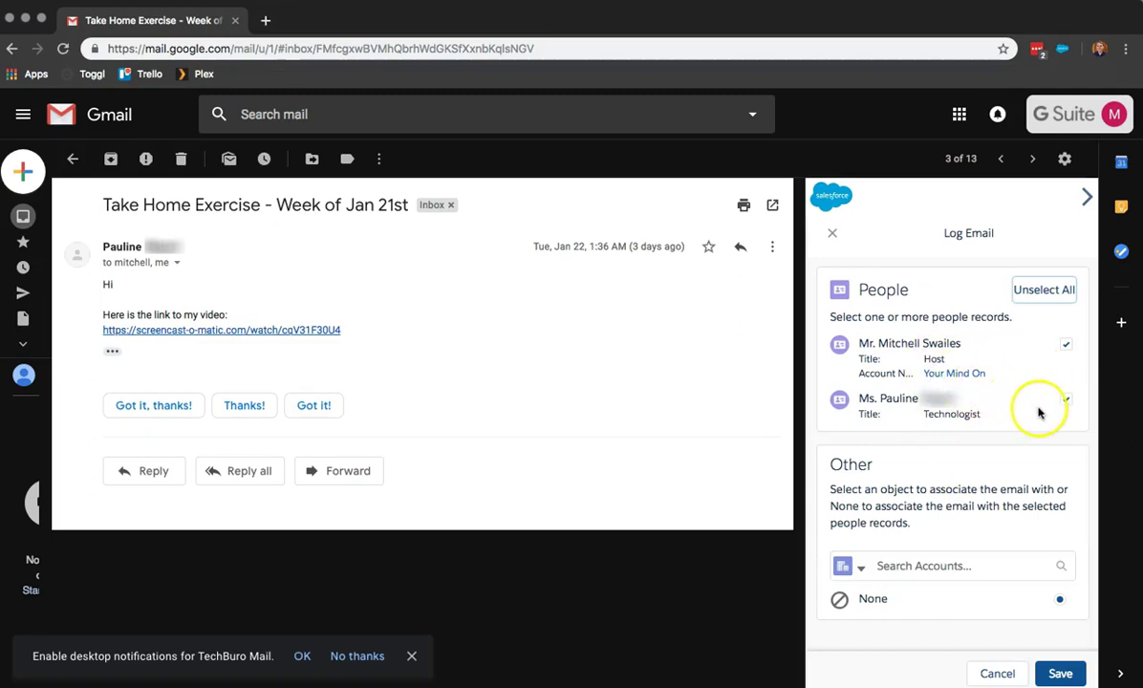
pyautogui.click(1064, 345)
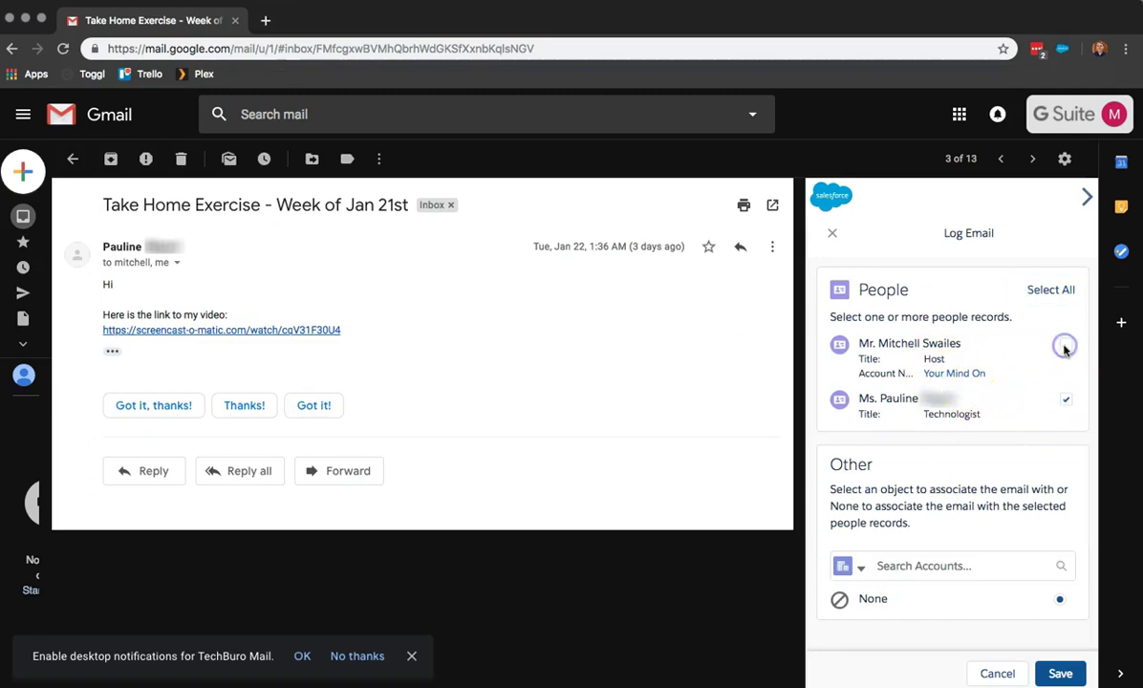
pyautogui.click(1061, 675)
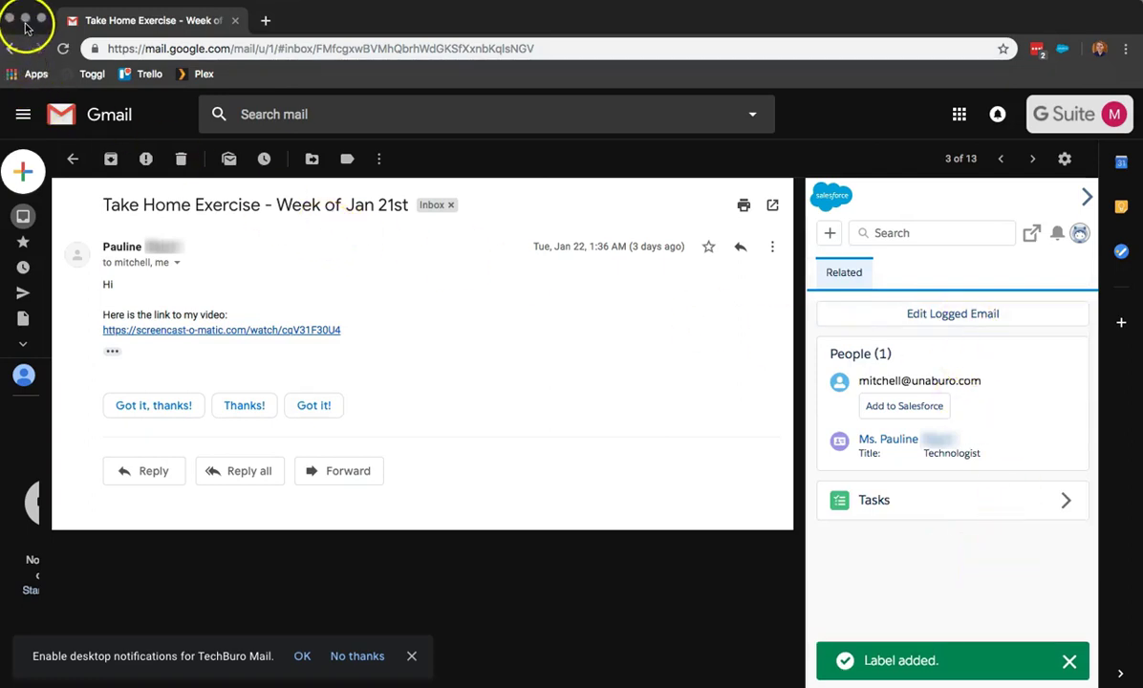
# - Switch to the Salesforce window, find the new contact by first name, and examine the record's details and past activities
pyautogui.click(26, 19)
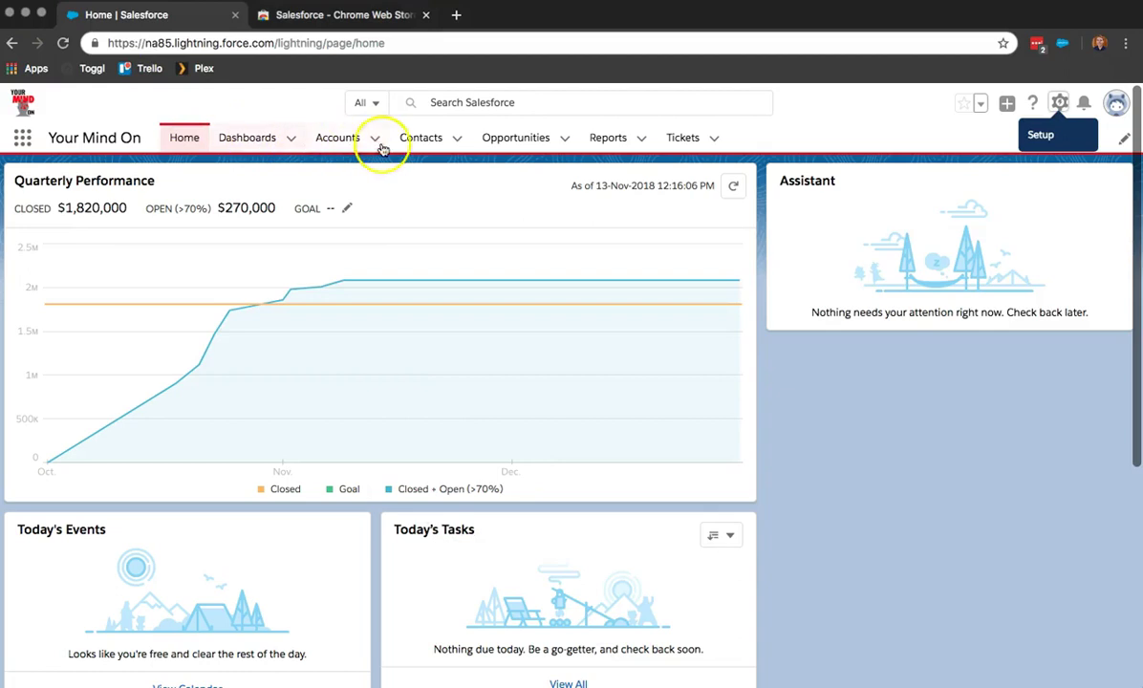
pyautogui.click(437, 107)
pyautogui.write('pp')
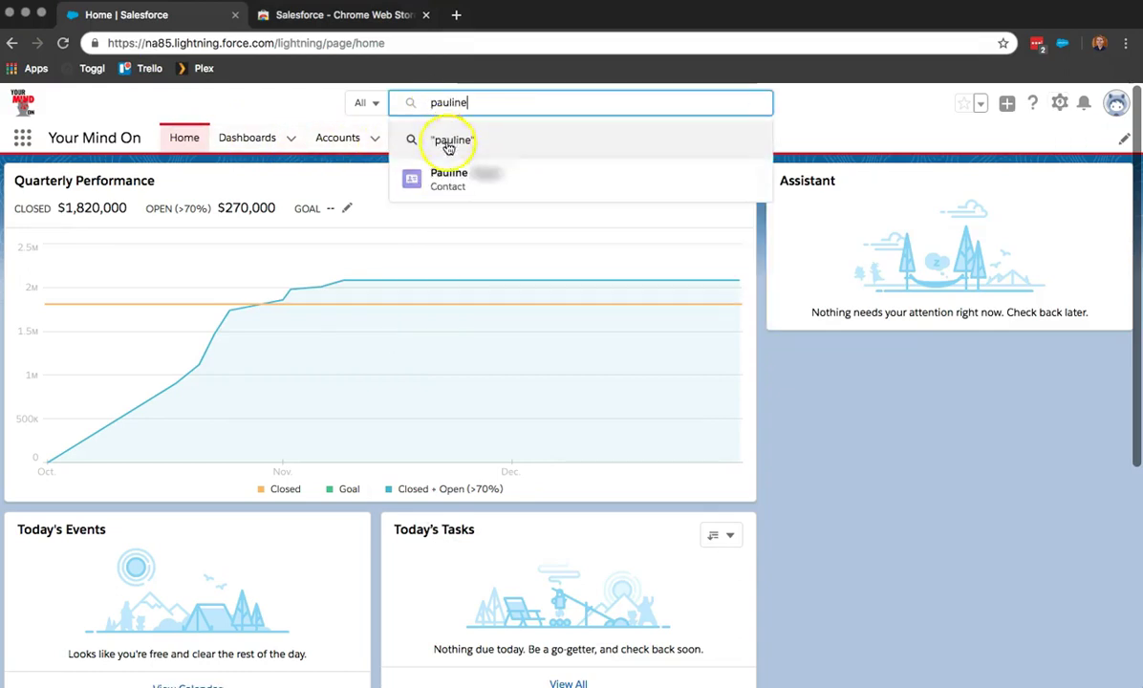
pyautogui.click(441, 179)
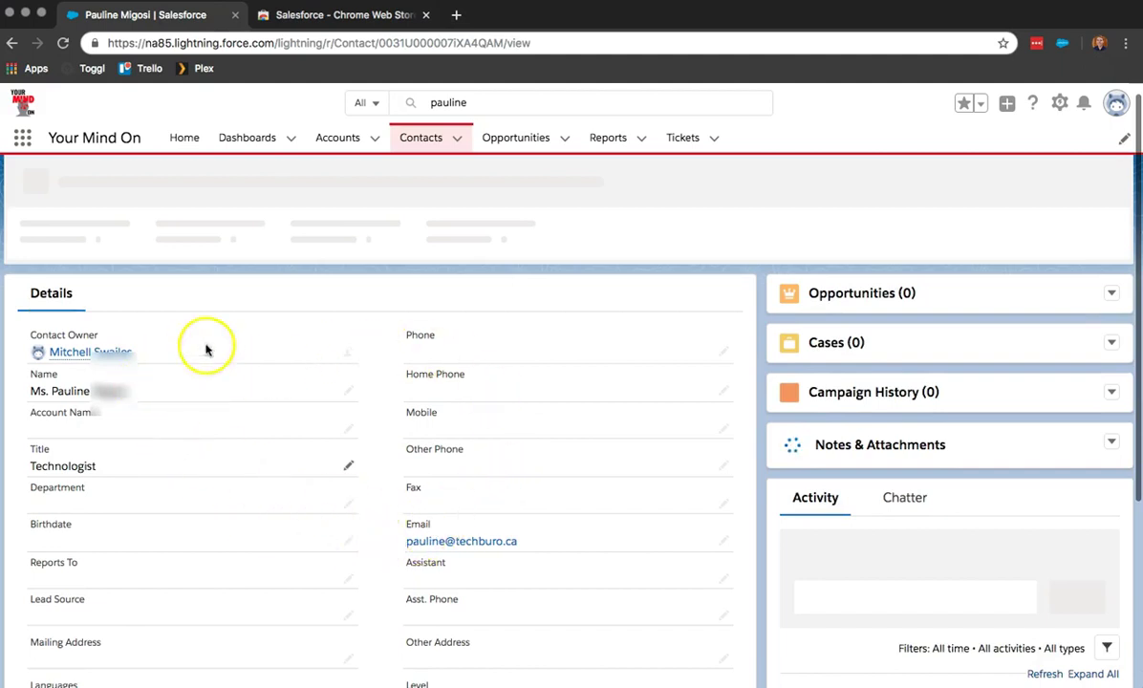
pyautogui.scroll(-5, 535, 442)
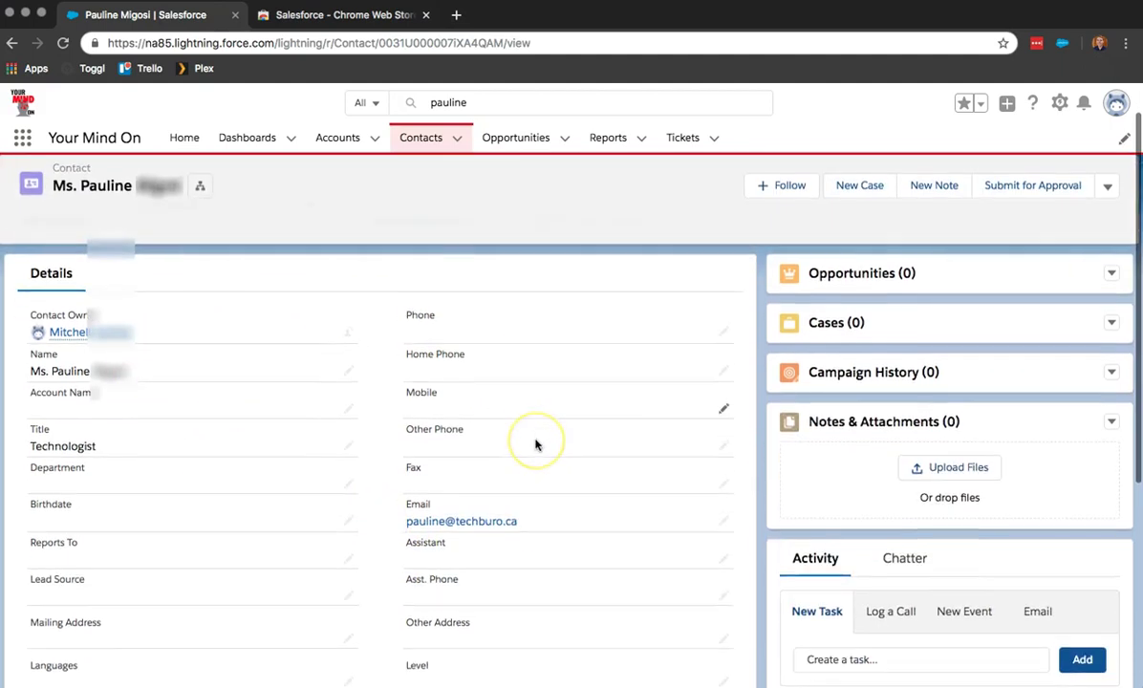
pyautogui.scroll(-4, 537, 441)
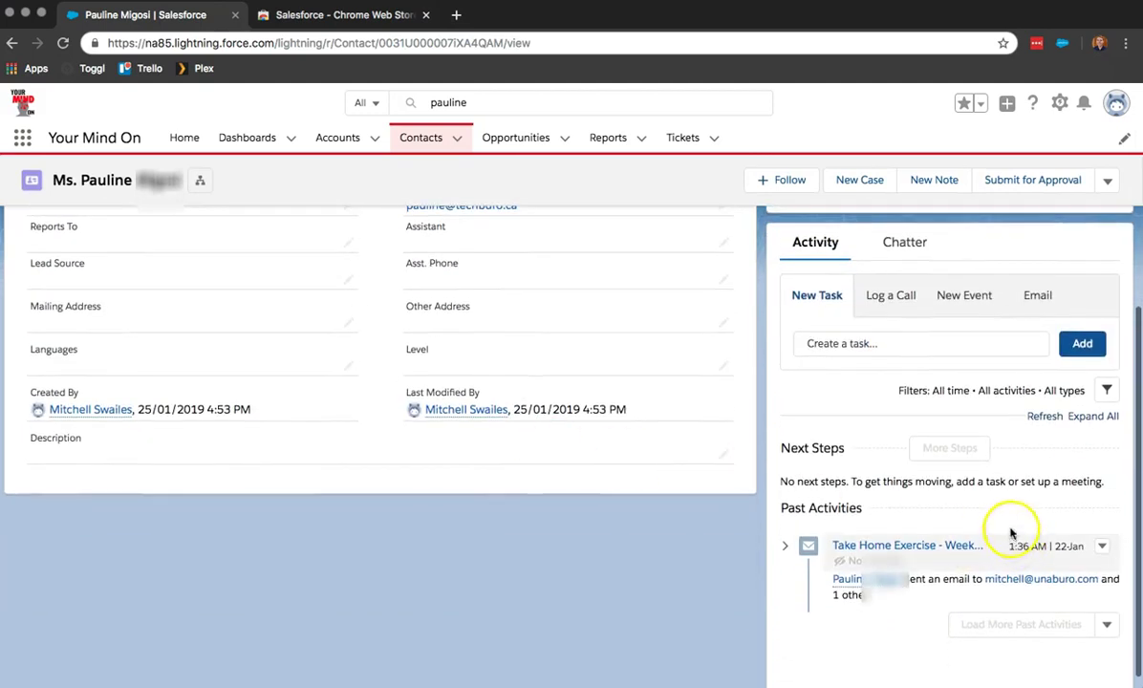
pyautogui.scroll(-1, 817, 552)
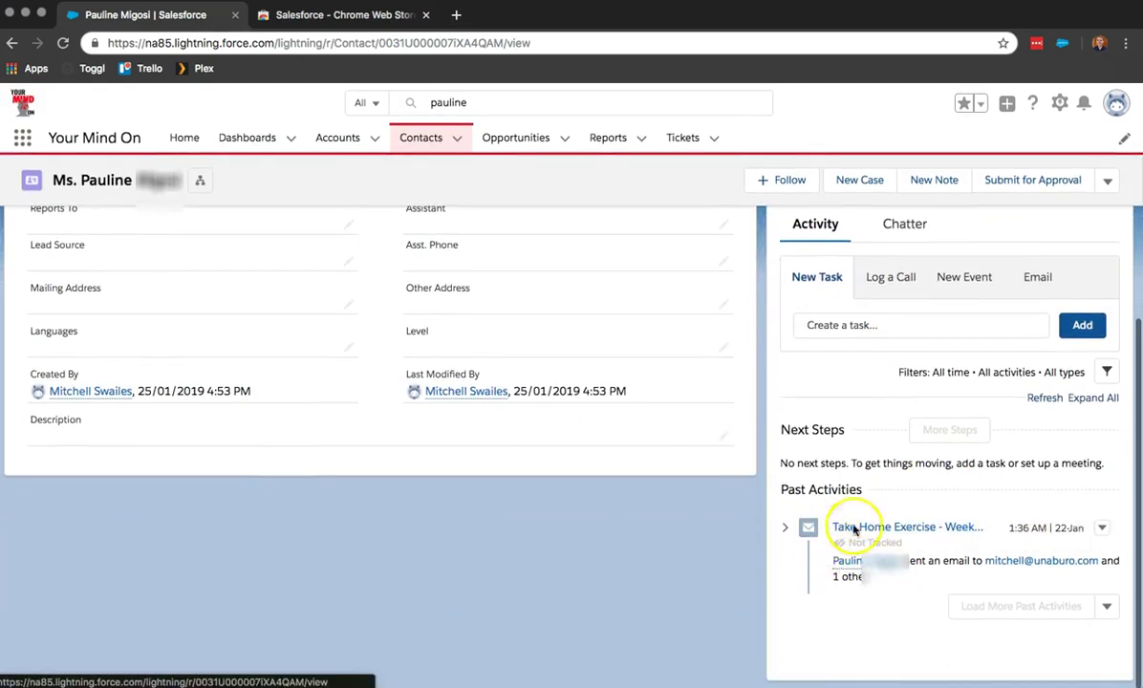
pyautogui.moveTo(863, 567)
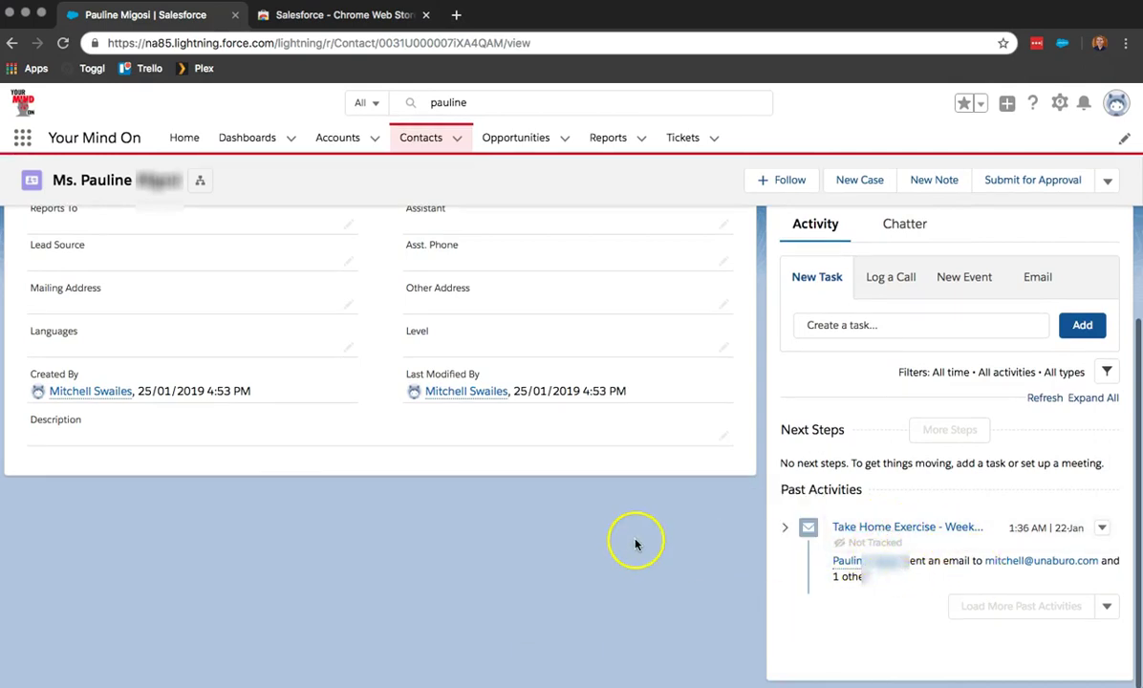
pyautogui.scroll(10, 635, 544)
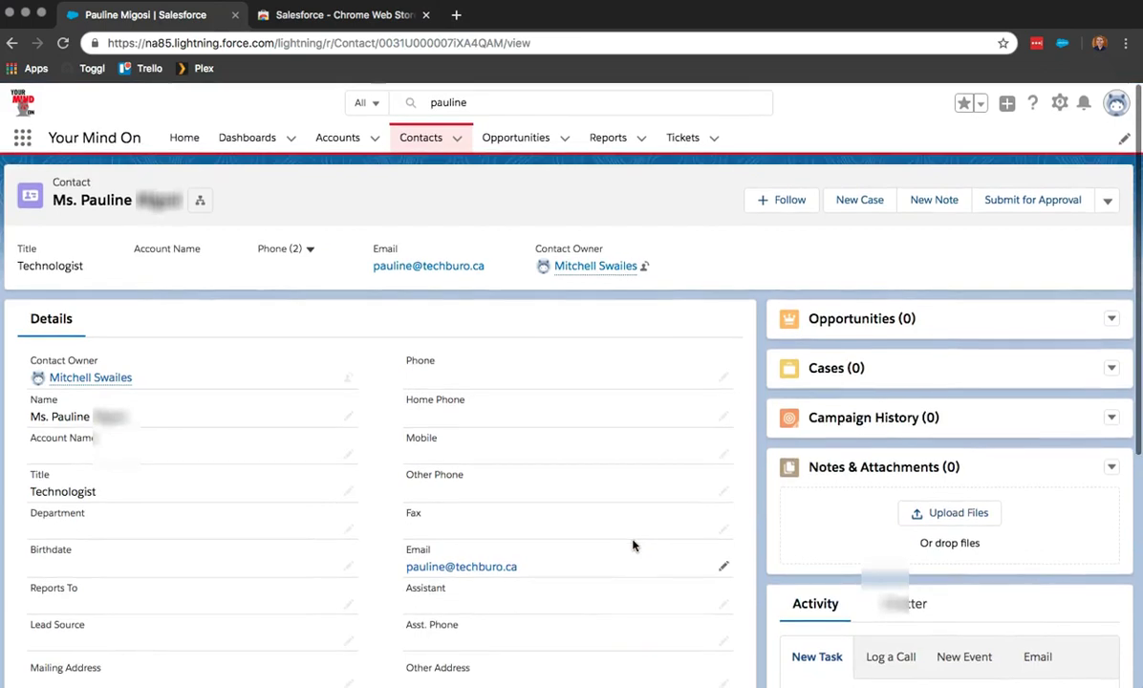